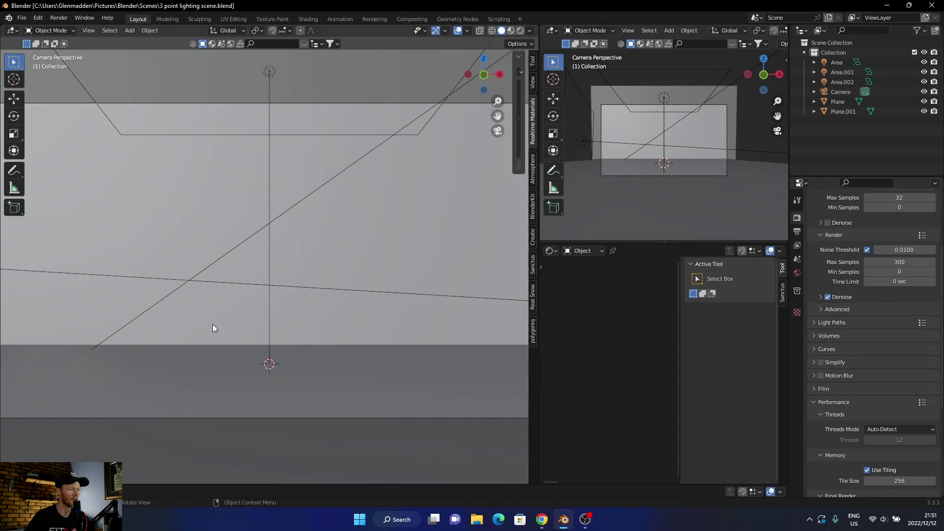
Add a cube to the scene and scale it down to about half size (0.4484)
{"action": "scroll", "coordinate": [213, 324], "scroll_direction": "down", "scroll_amount": 3}
{"action": "scroll", "coordinate": [212, 323], "scroll_direction": "up", "scroll_amount": 2}
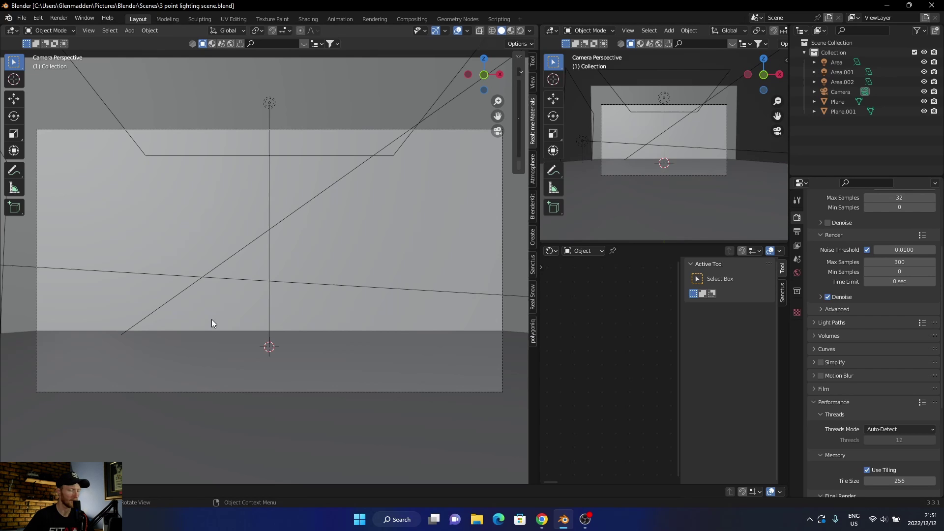
{"action": "key", "text": "shift+a"}
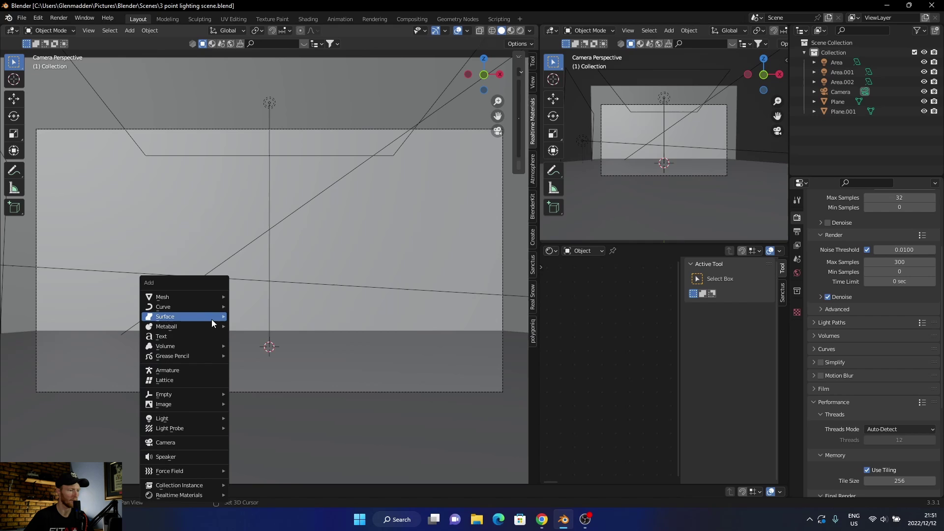
{"action": "mouse_move", "coordinate": [193, 297]}
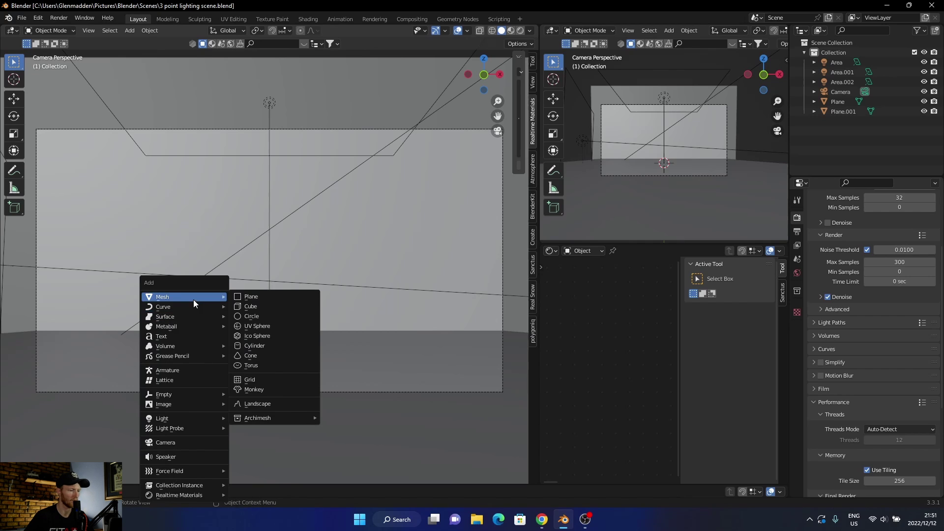
{"action": "left_click", "coordinate": [268, 308]}
{"action": "key", "text": "s"}
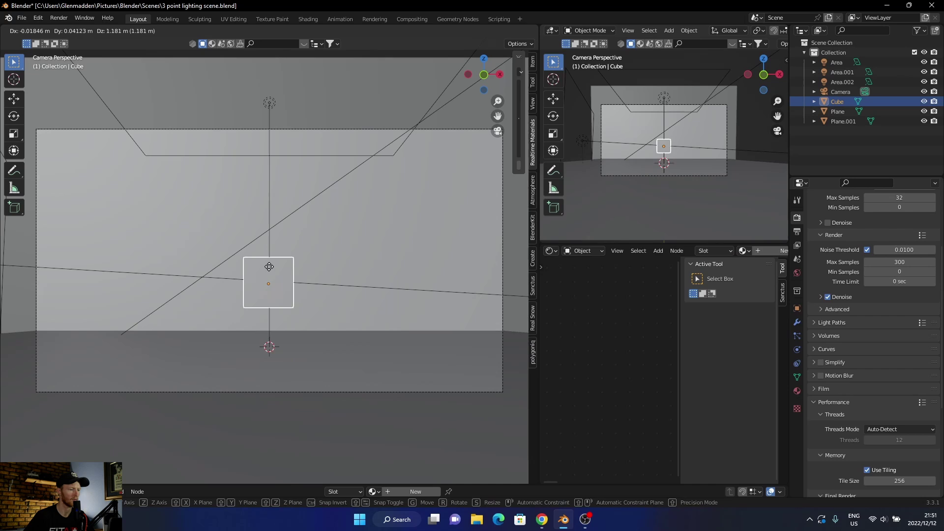
Set the cube in its raised position and add a UV sphere moved up and to the right
{"action": "left_click", "coordinate": [265, 270]}
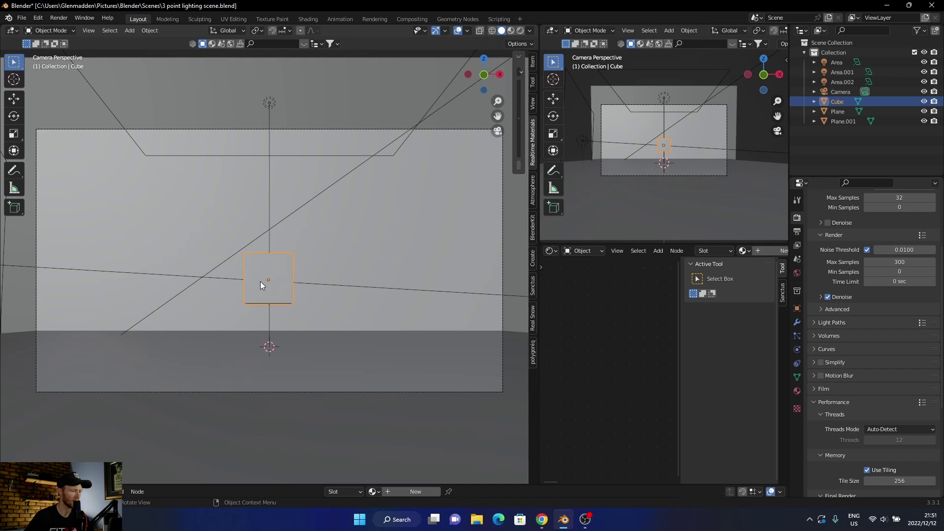
{"action": "key", "text": "shift+a"}
{"action": "mouse_move", "coordinate": [247, 279]}
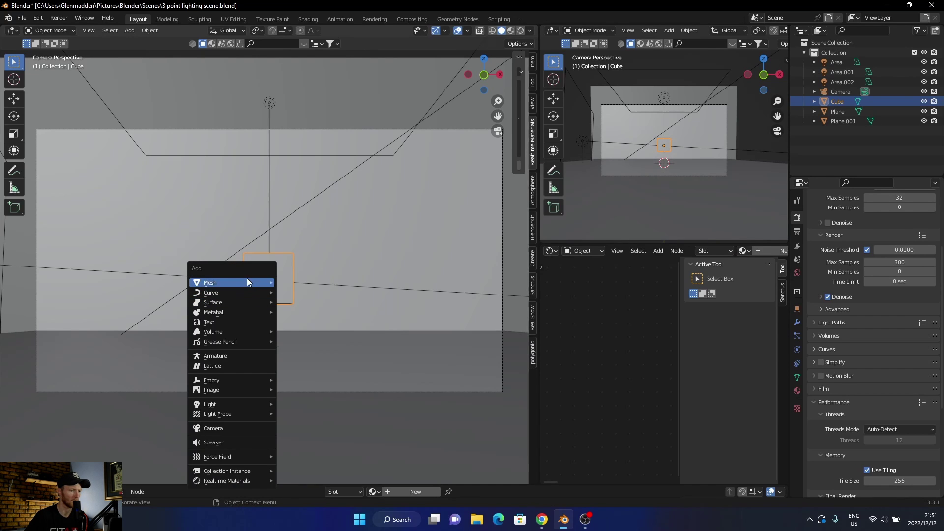
{"action": "left_click", "coordinate": [303, 311]}
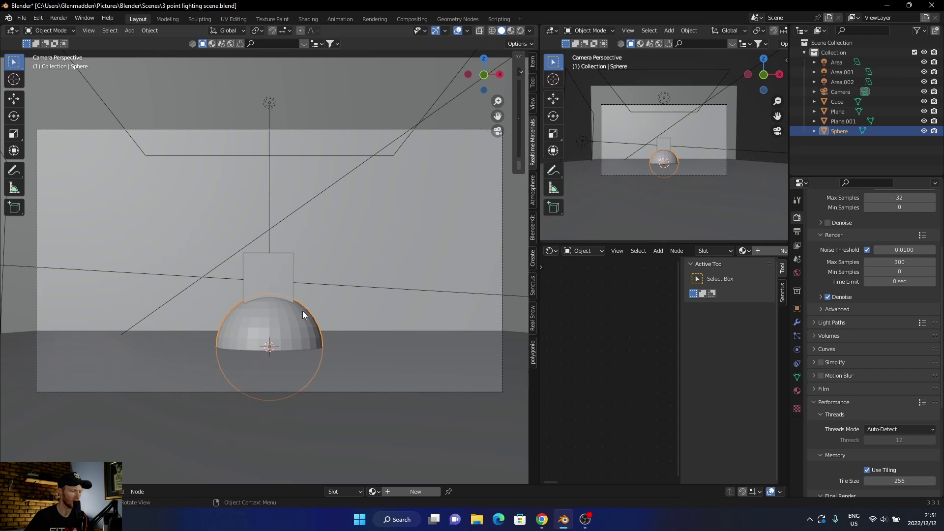
{"action": "key", "text": "g"}
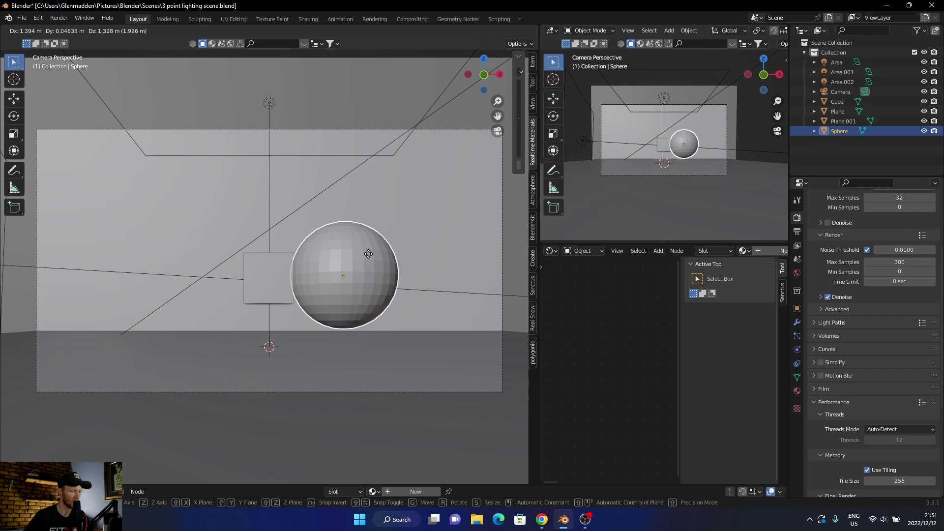
{"action": "left_click", "coordinate": [383, 245]}
Scale the sphere to about half size, place it above the cube, and shade it smooth
{"action": "key", "text": "s"}
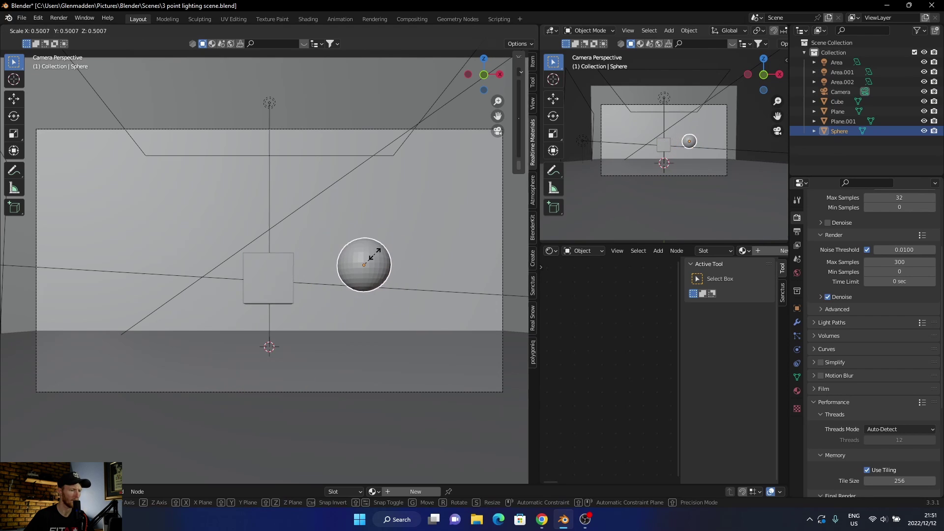
{"action": "left_click", "coordinate": [375, 254]}
{"action": "key", "text": "g"}
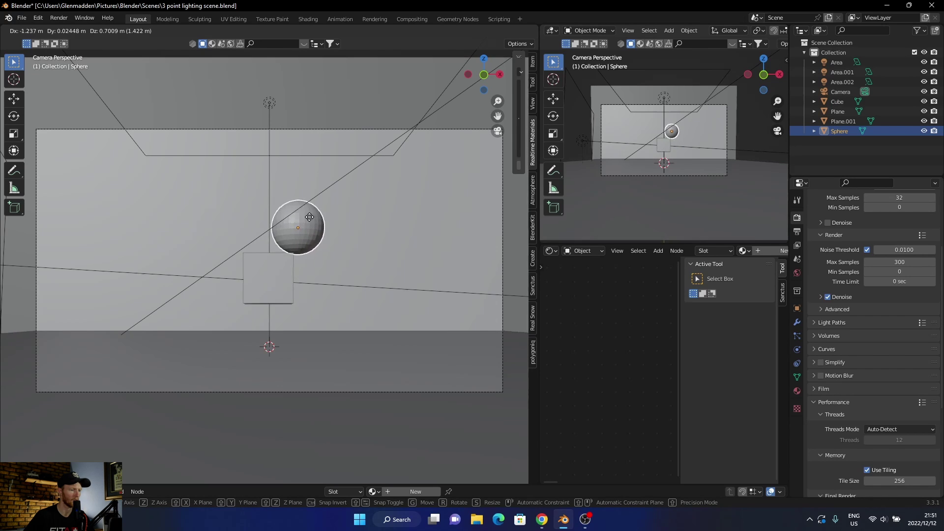
{"action": "left_click", "coordinate": [327, 221]}
{"action": "right_click", "coordinate": [328, 222]}
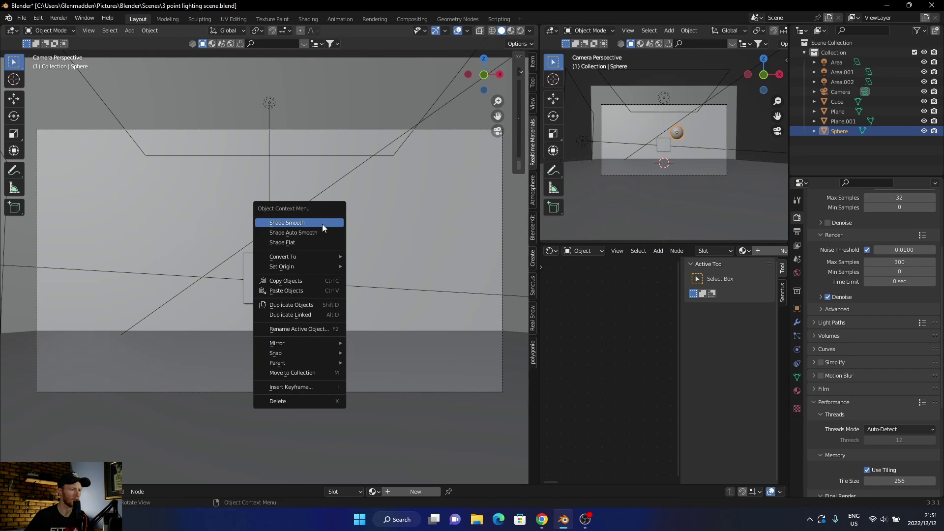
{"action": "left_click", "coordinate": [323, 223]}
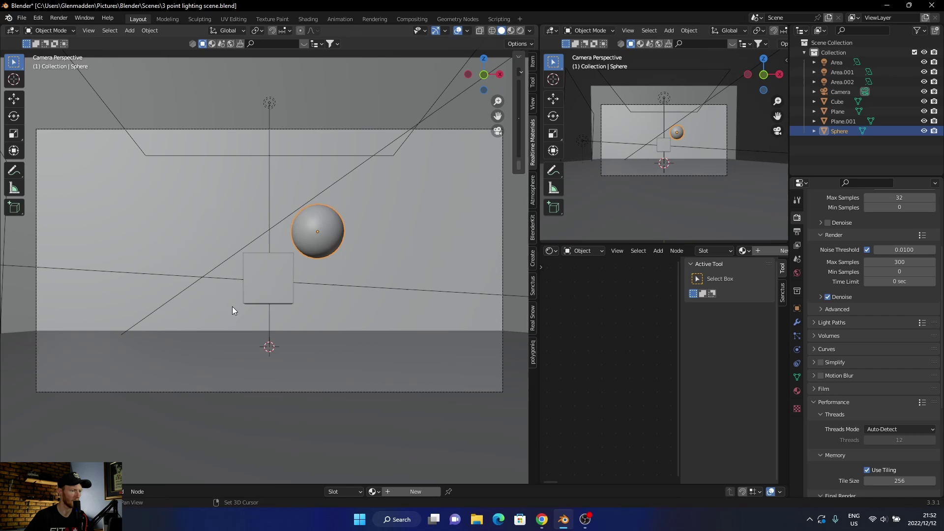
Add a torus and lift it off the floor to the left of the sphere
{"action": "key", "text": "shift+a"}
{"action": "mouse_move", "coordinate": [214, 296]}
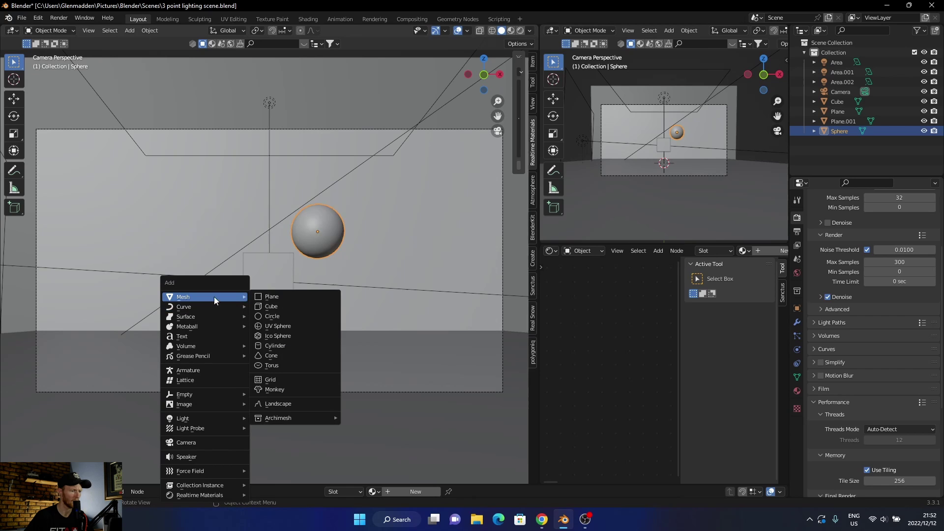
{"action": "left_click", "coordinate": [276, 365]}
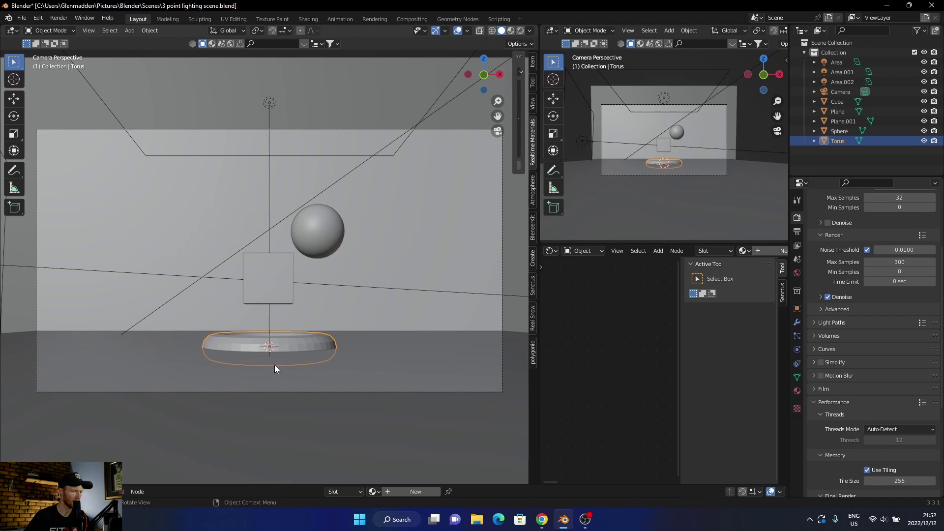
{"action": "key", "text": "g"}
{"action": "left_click", "coordinate": [196, 256]}
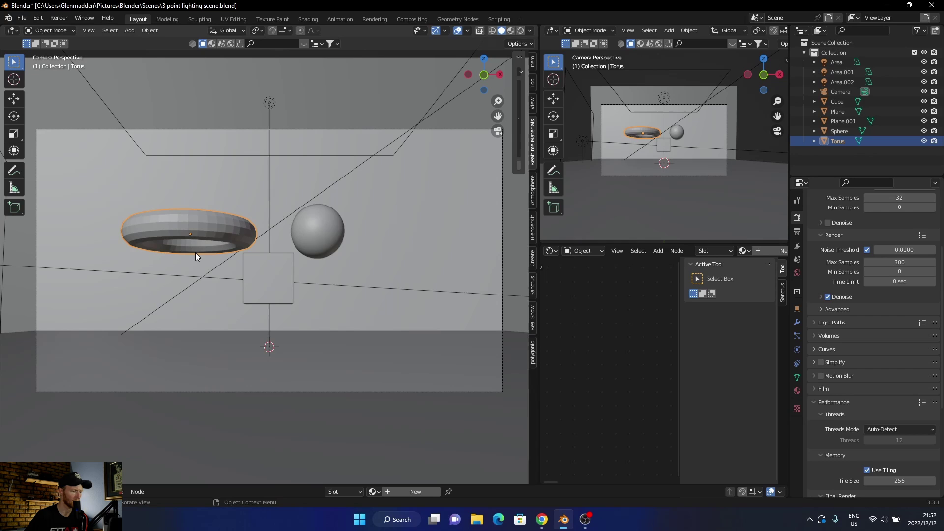
Tilt the torus with two rotations and shade it smooth
{"action": "key", "text": "r"}
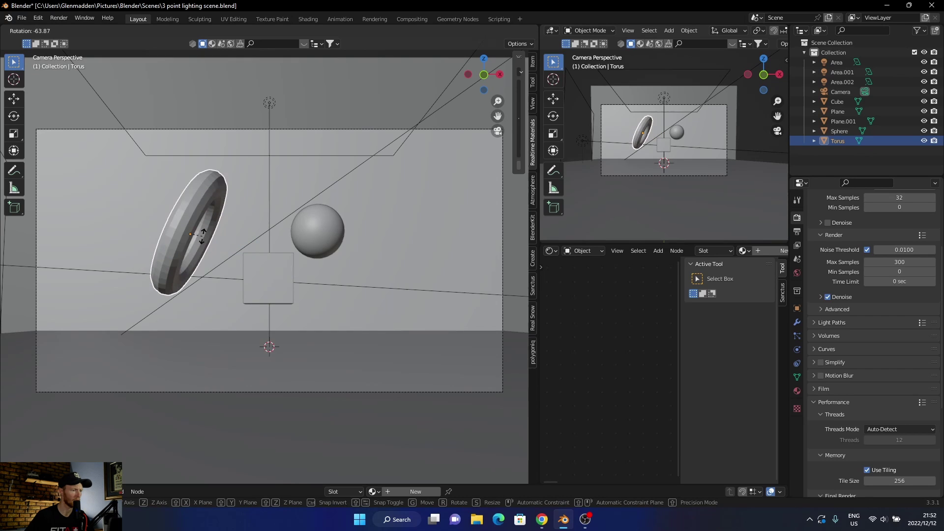
{"action": "left_click", "coordinate": [205, 241]}
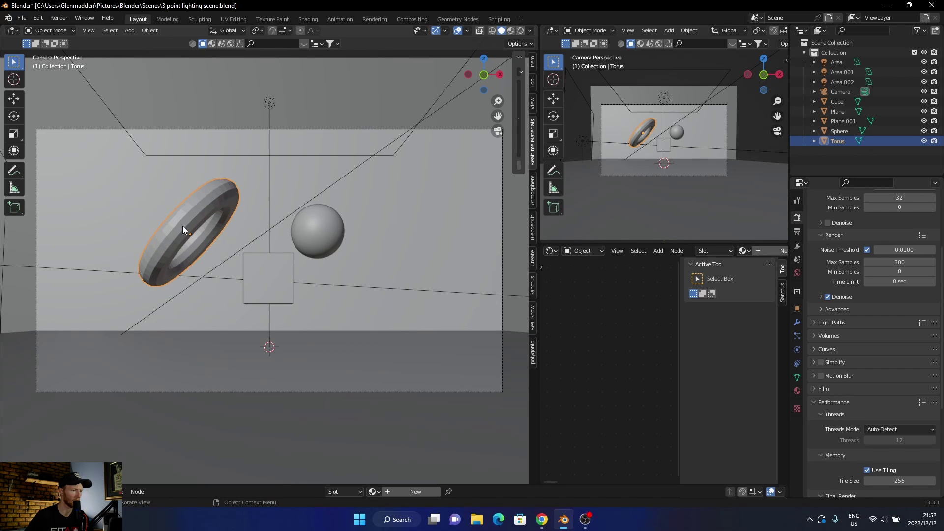
{"action": "key", "text": "r"}
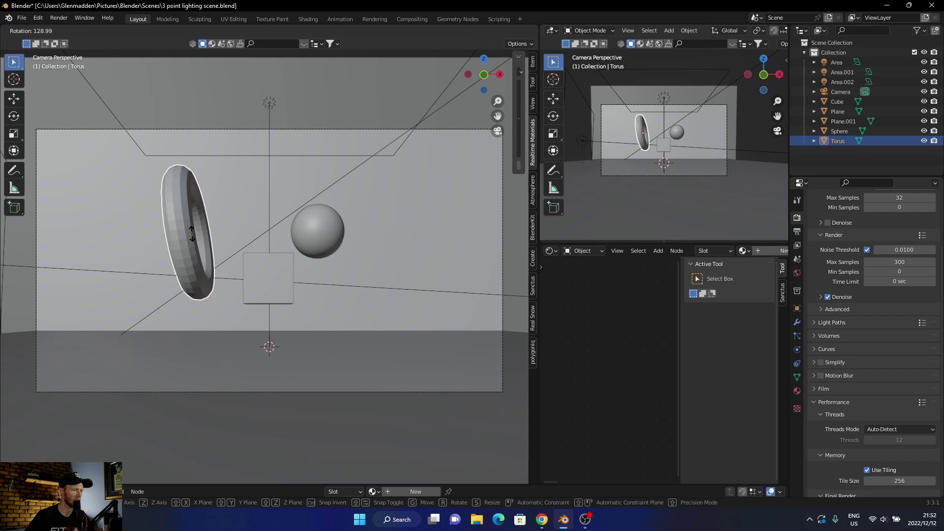
{"action": "left_click", "coordinate": [196, 222]}
{"action": "right_click", "coordinate": [196, 222]}
{"action": "left_click", "coordinate": [196, 222]}
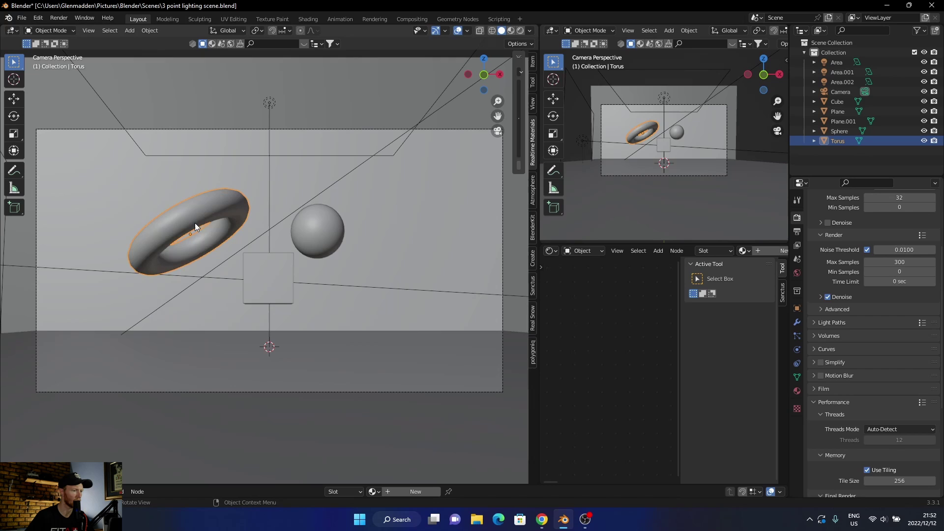
Add an icosphere, move it up to the right of the cube, and shrink it
{"action": "key", "text": "shift+a"}
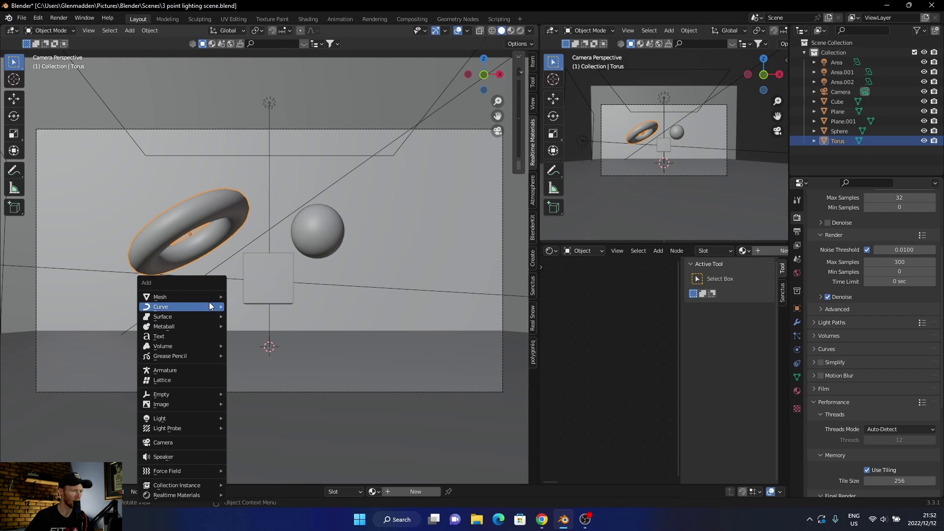
{"action": "mouse_move", "coordinate": [206, 297]}
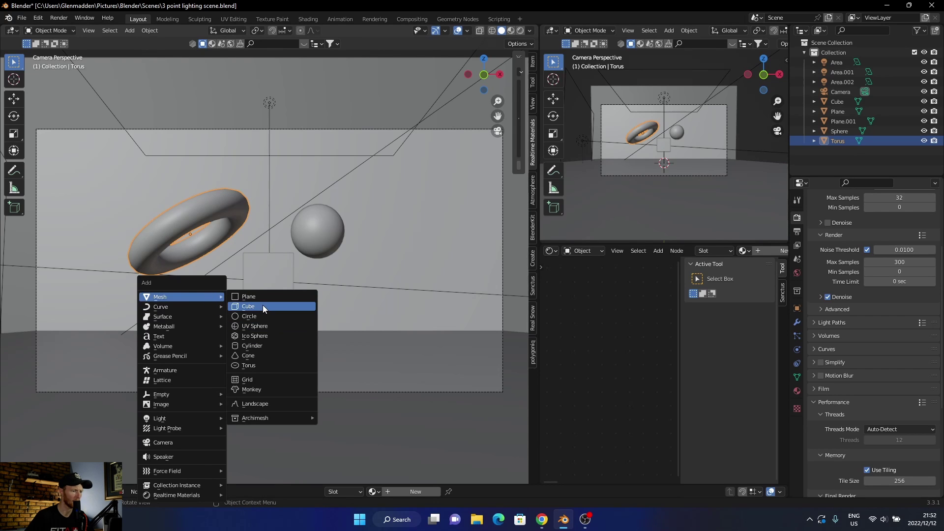
{"action": "left_click", "coordinate": [258, 337]}
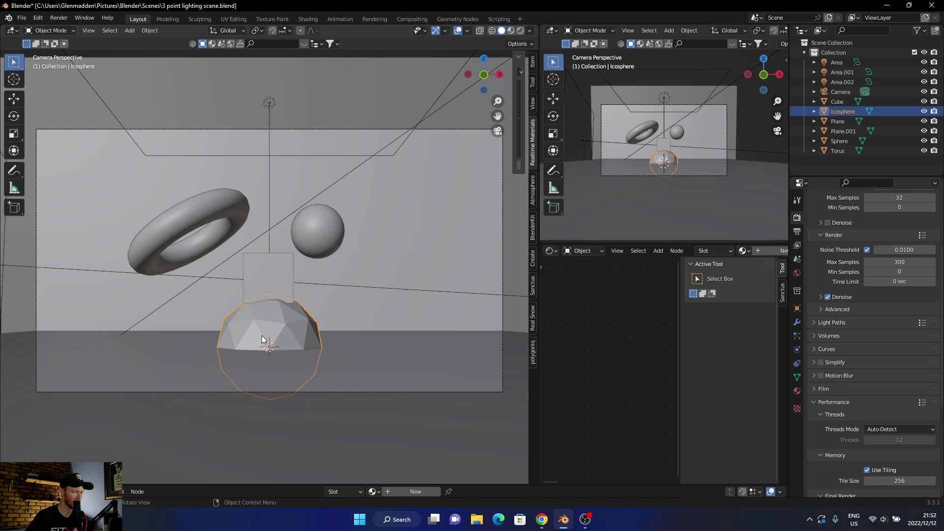
{"action": "key", "text": "g"}
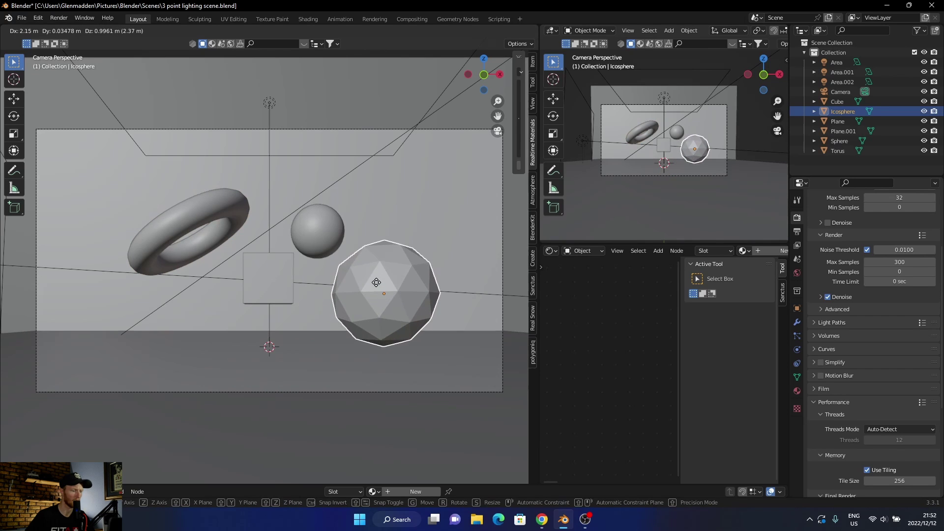
{"action": "left_click", "coordinate": [377, 283]}
{"action": "key", "text": "s"}
{"action": "left_click", "coordinate": [377, 294]}
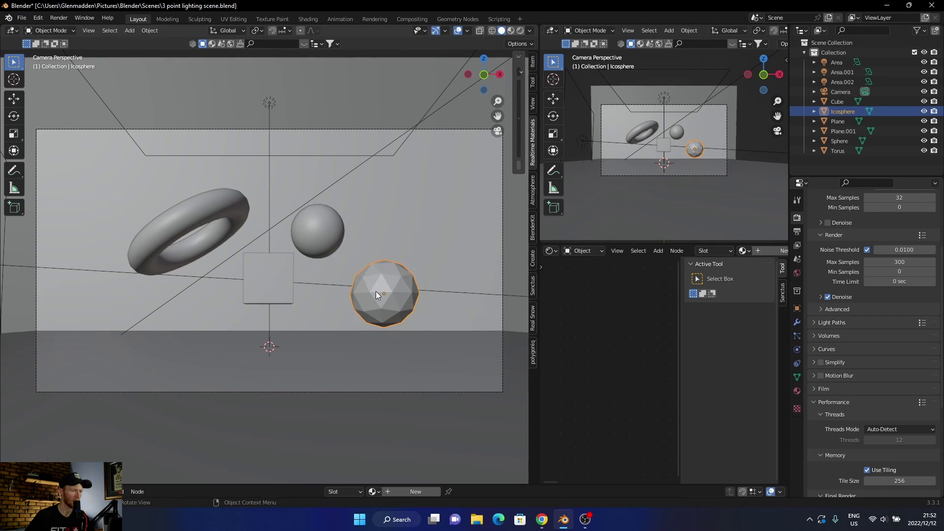
Place the icosphere beside the cube and shade it smooth
{"action": "key", "text": "g"}
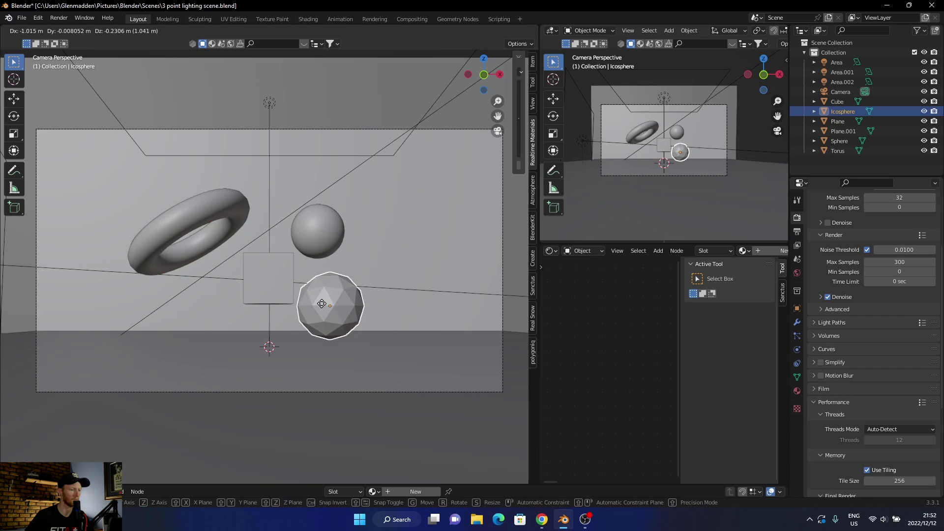
{"action": "left_click", "coordinate": [329, 298]}
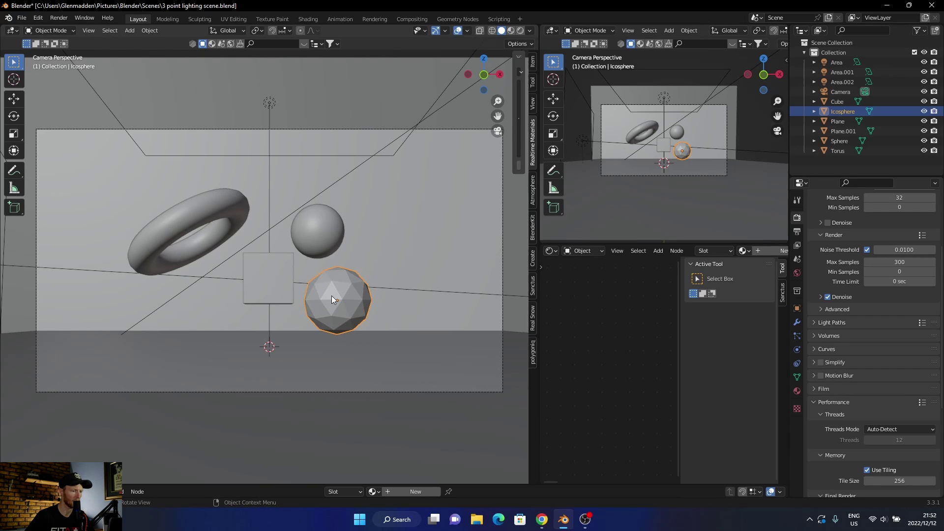
{"action": "right_click", "coordinate": [331, 296]}
{"action": "left_click", "coordinate": [331, 296]}
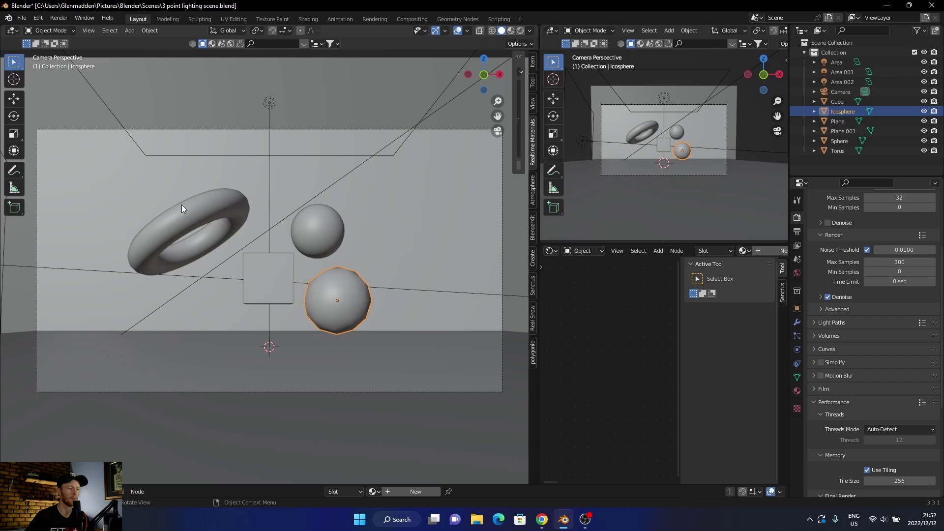
Preview the scene in Rendered shading, return to Solid, and bring up Adobe Color's Explore page
{"action": "left_click", "coordinate": [521, 30]}
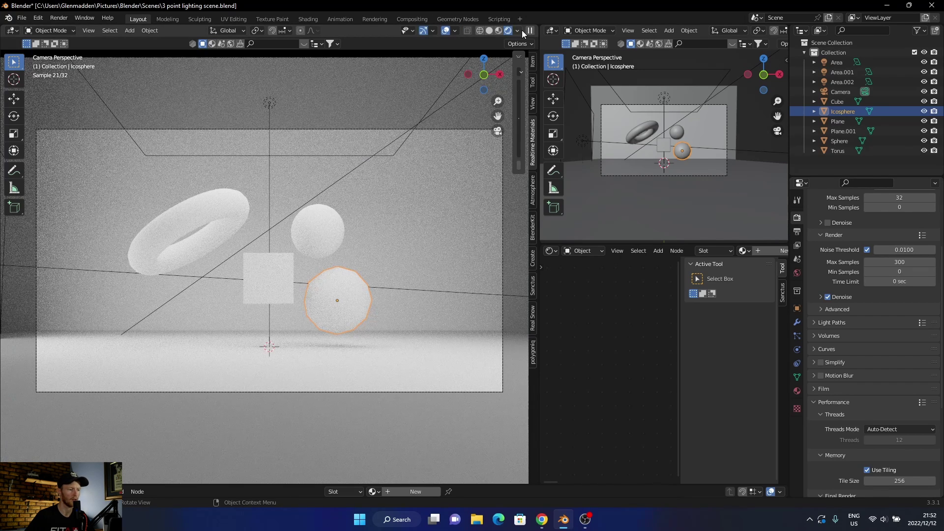
{"action": "left_click", "coordinate": [412, 335]}
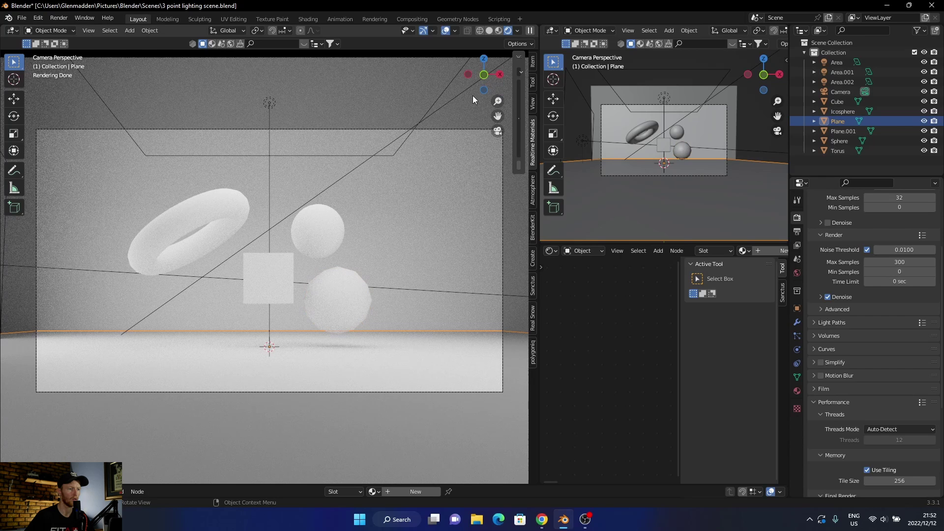
{"action": "left_click", "coordinate": [489, 31]}
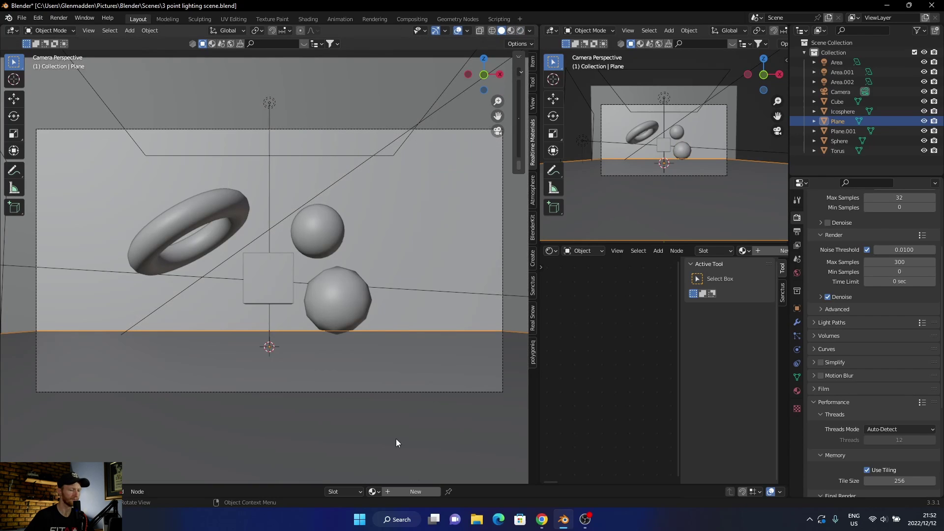
{"action": "left_click", "coordinate": [542, 519]}
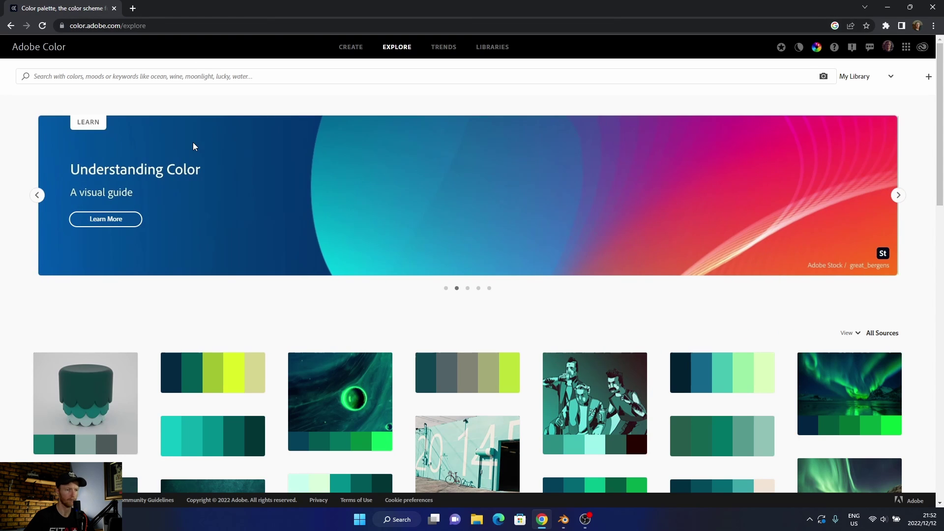
Filter Adobe Color's Explore grid to Color Themes and browse the palettes
{"action": "left_click", "coordinate": [857, 334]}
{"action": "mouse_move", "coordinate": [869, 372]}
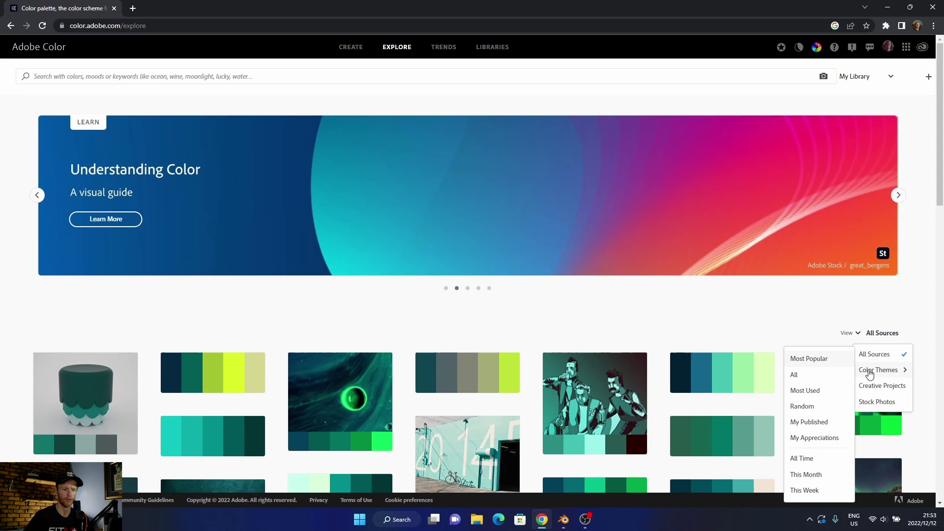
{"action": "left_click", "coordinate": [808, 359]}
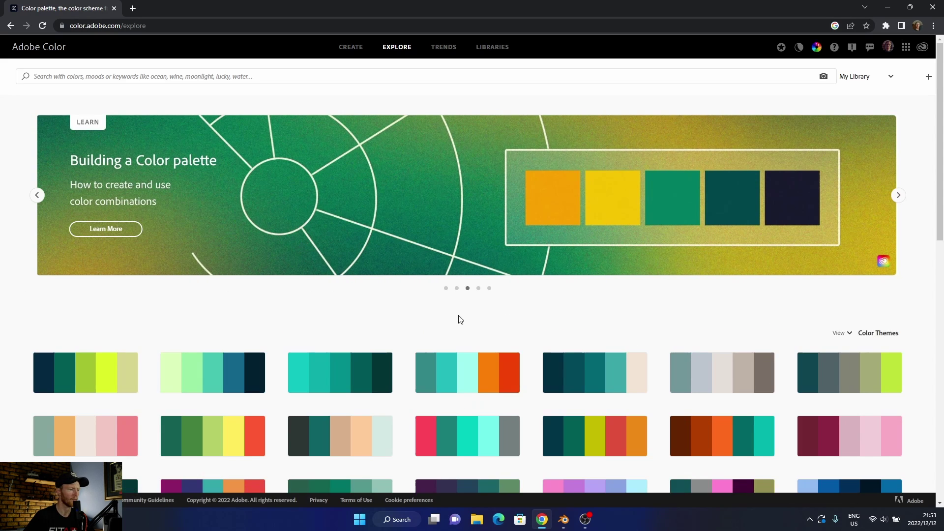
{"action": "scroll", "coordinate": [2, 299], "scroll_direction": "down", "scroll_amount": 1}
{"action": "scroll", "coordinate": [1, 299], "scroll_direction": "down", "scroll_amount": 4}
{"action": "scroll", "coordinate": [1, 298], "scroll_direction": "down", "scroll_amount": 3}
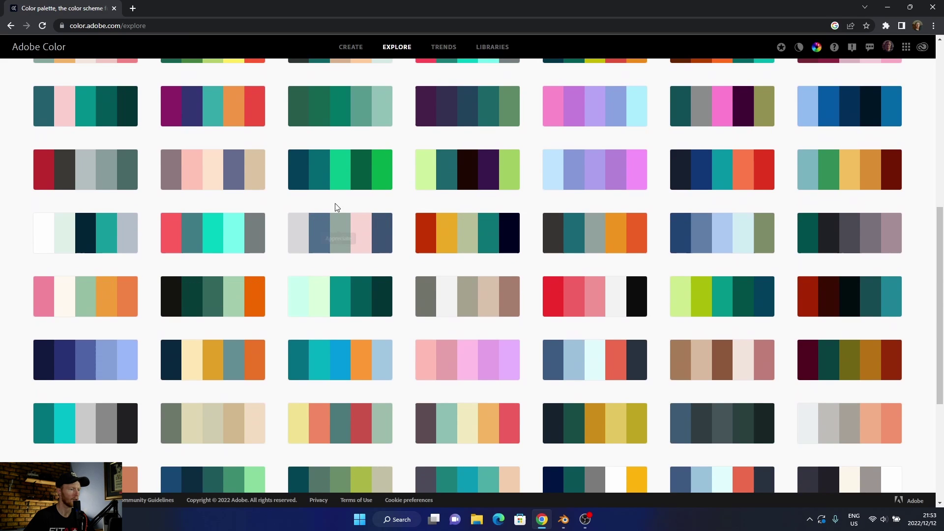
Open a five-colour palette, copy its blue-grey 646C8F swatch, and return to Blender
{"action": "mouse_move", "coordinate": [208, 178]}
{"action": "left_click", "coordinate": [210, 180]}
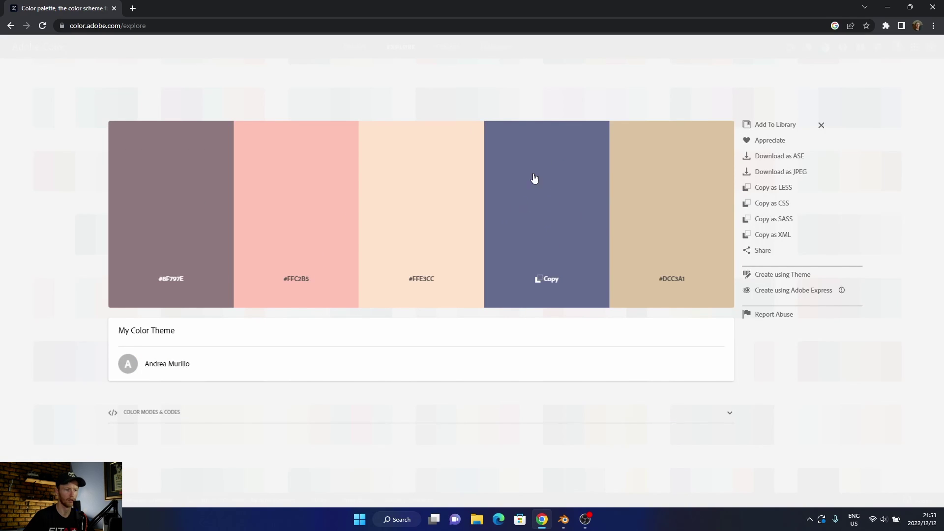
{"action": "left_click", "coordinate": [553, 211]}
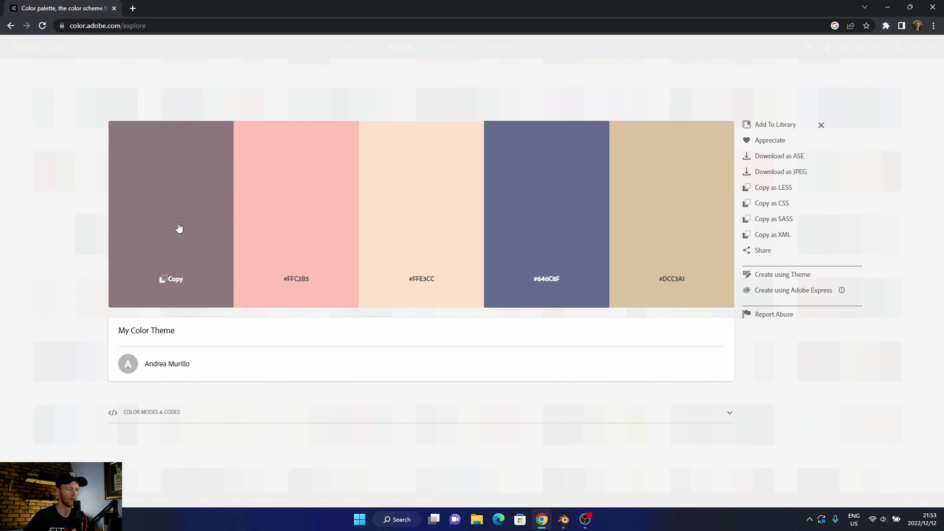
{"action": "left_click", "coordinate": [563, 519]}
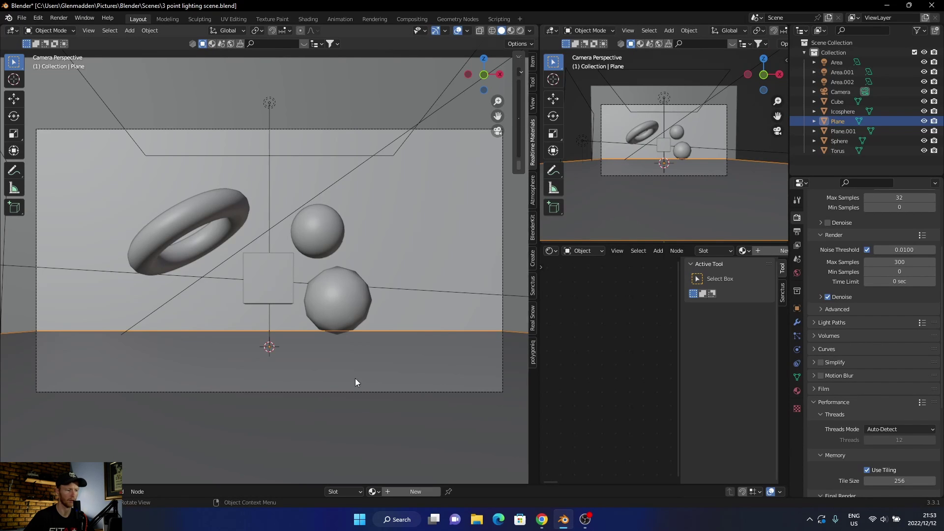
Create a new floor material with hex base colour 646C8F and preview it in Rendered shading
{"action": "left_click", "coordinate": [796, 392]}
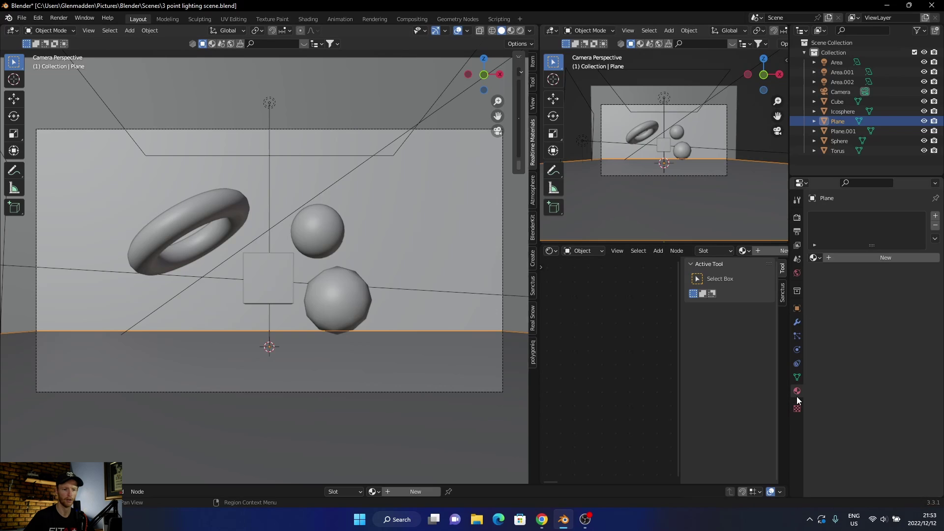
{"action": "left_click", "coordinate": [876, 258]}
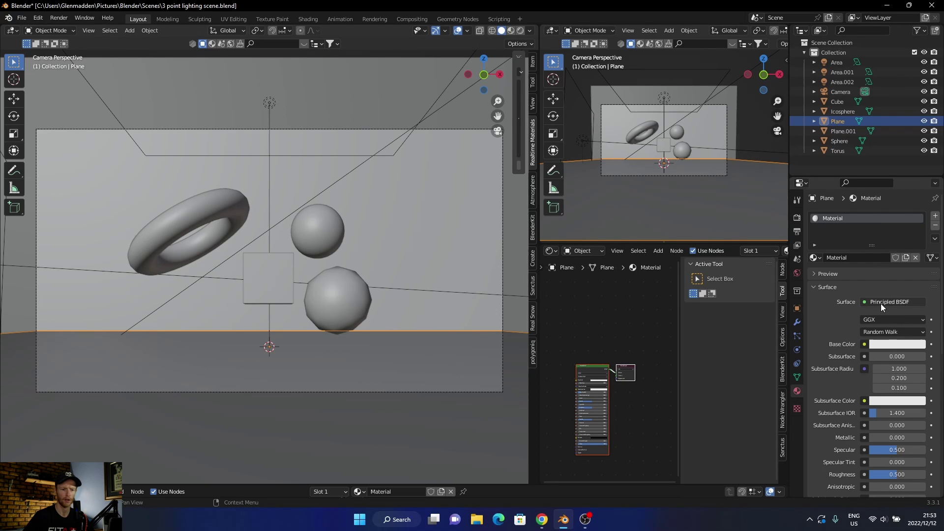
{"action": "left_click", "coordinate": [890, 345]}
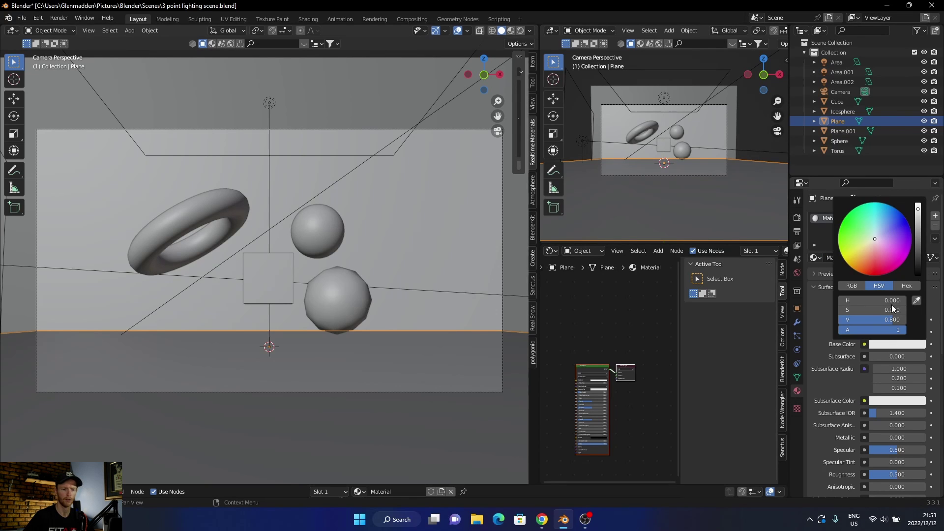
{"action": "left_click", "coordinate": [905, 285]}
{"action": "left_click", "coordinate": [882, 300]}
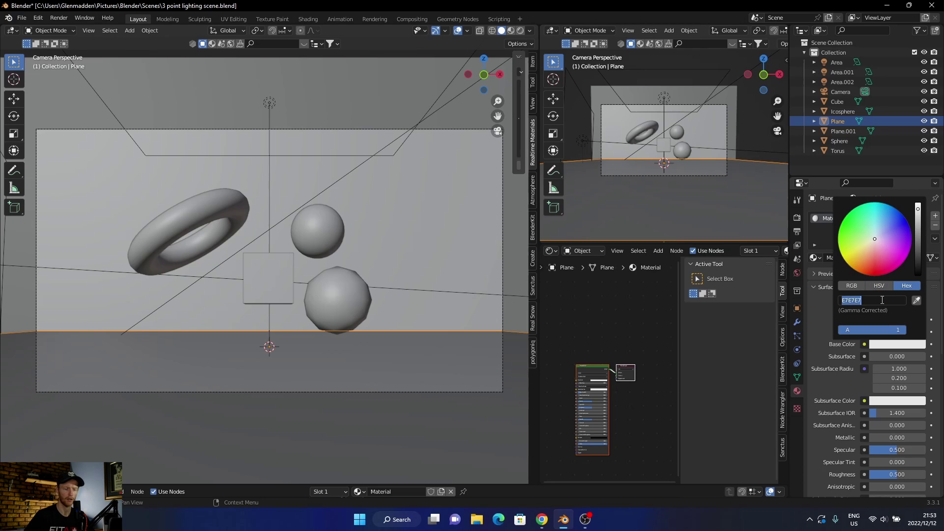
{"action": "key", "text": "BackSpace"}
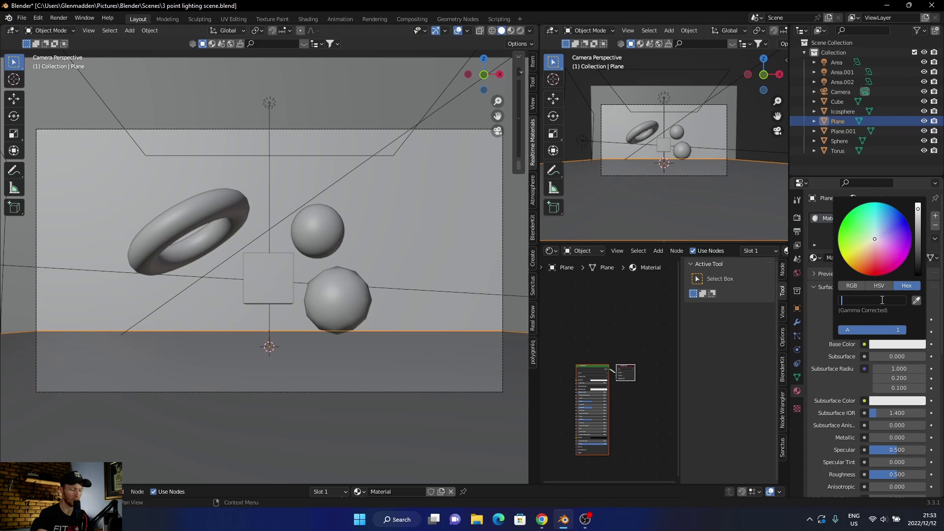
{"action": "key", "text": "ctrl+v"}
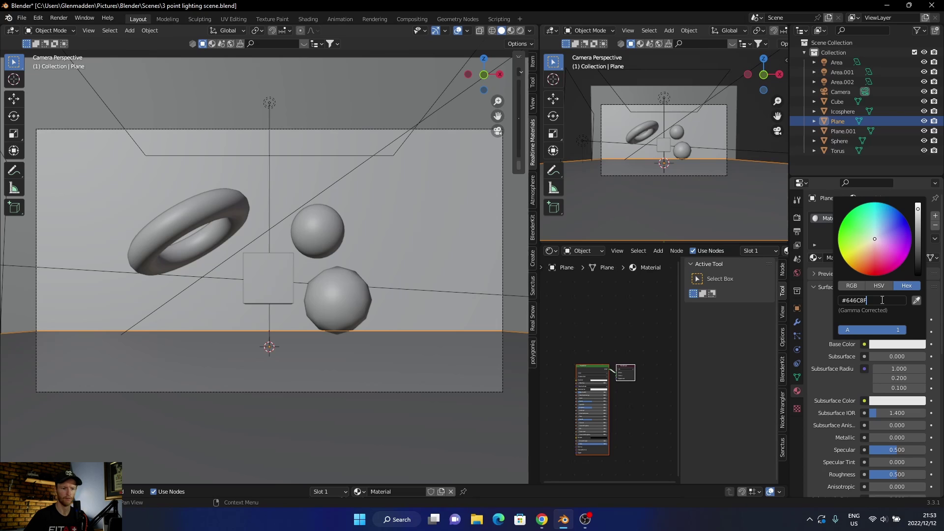
{"action": "key", "text": "Return"}
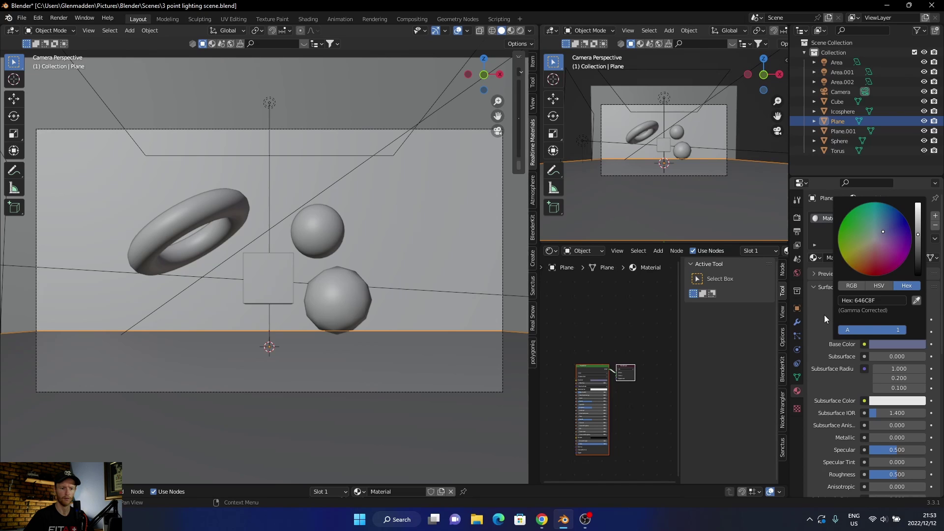
{"action": "left_click", "coordinate": [824, 315]}
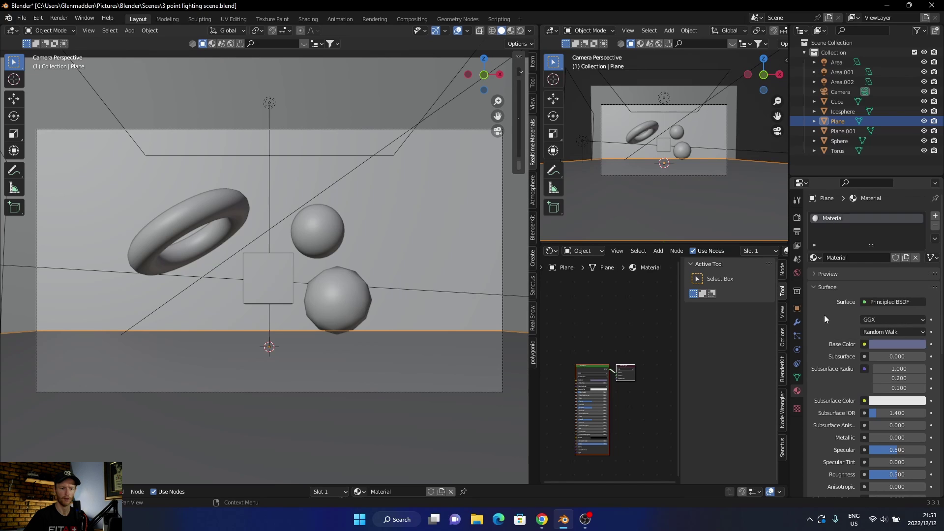
{"action": "left_click", "coordinate": [521, 31]}
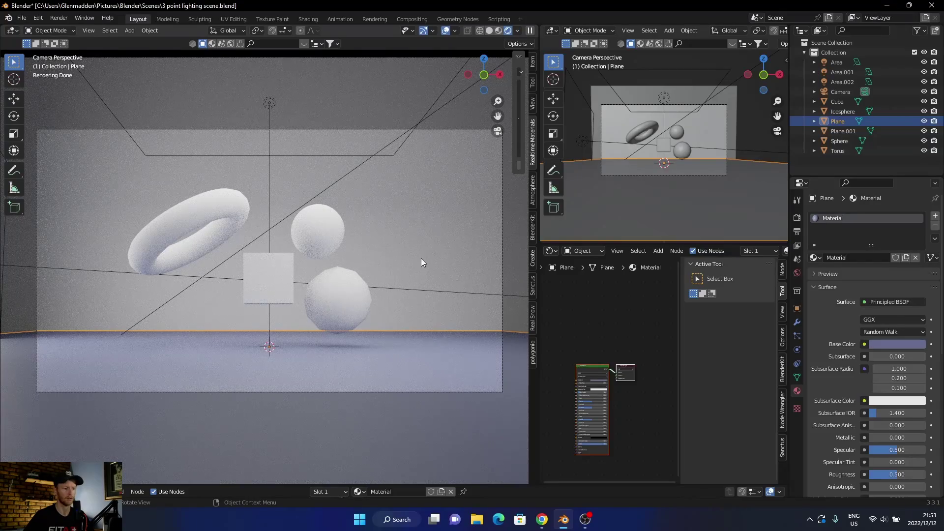
Give the back wall a new material with base colour 646C8F
{"action": "left_click", "coordinate": [435, 223]}
{"action": "left_click", "coordinate": [851, 259]}
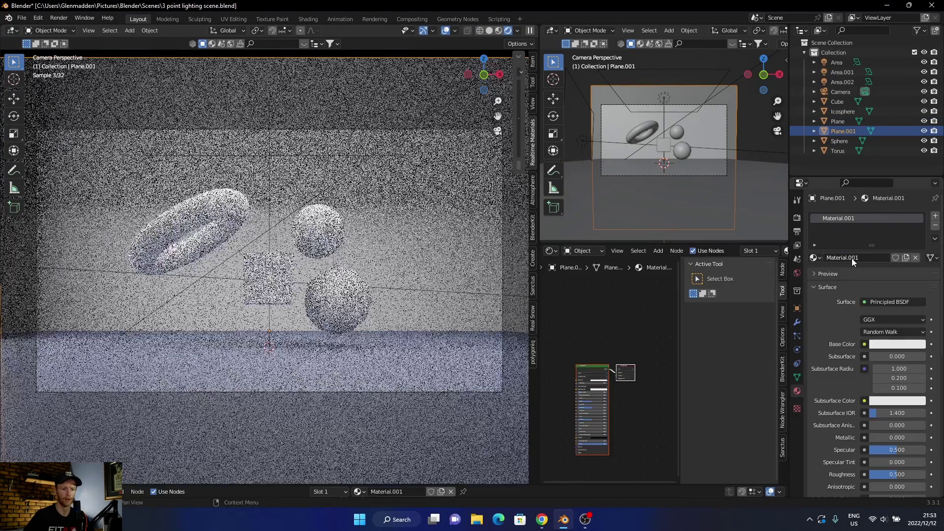
{"action": "left_click", "coordinate": [895, 345]}
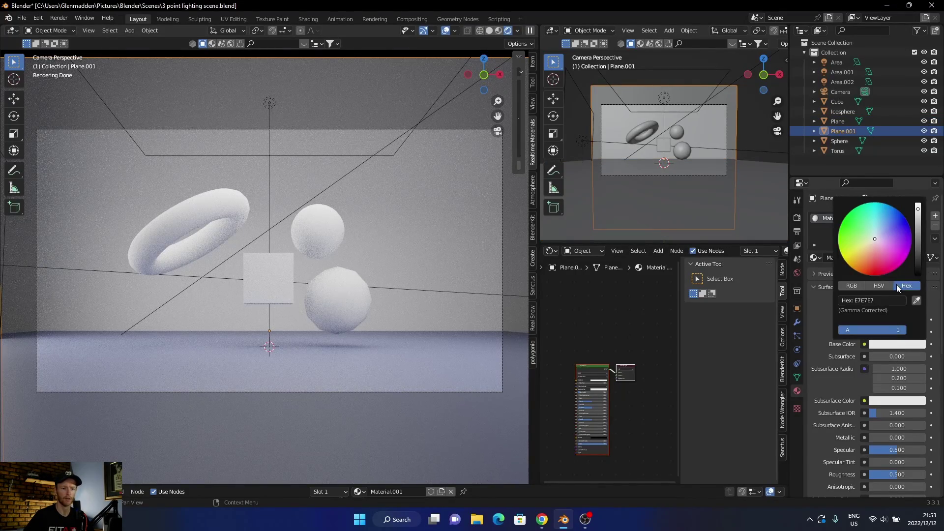
{"action": "left_click", "coordinate": [884, 299]}
{"action": "key", "text": "BackSpace"}
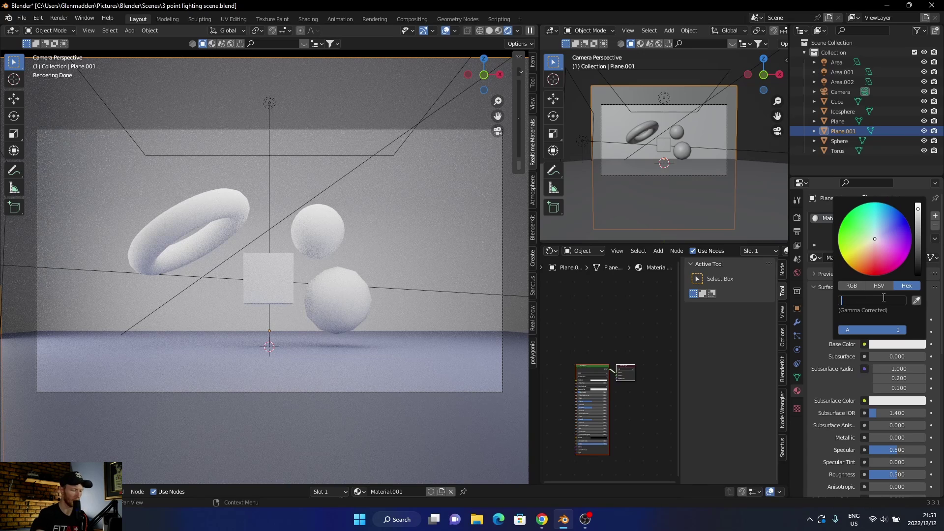
{"action": "key", "text": "ctrl+v"}
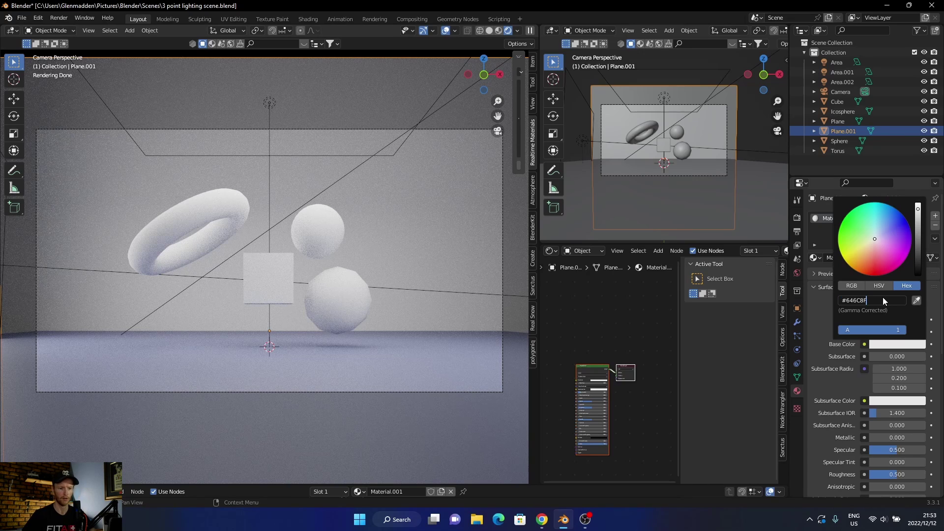
{"action": "key", "text": "Return"}
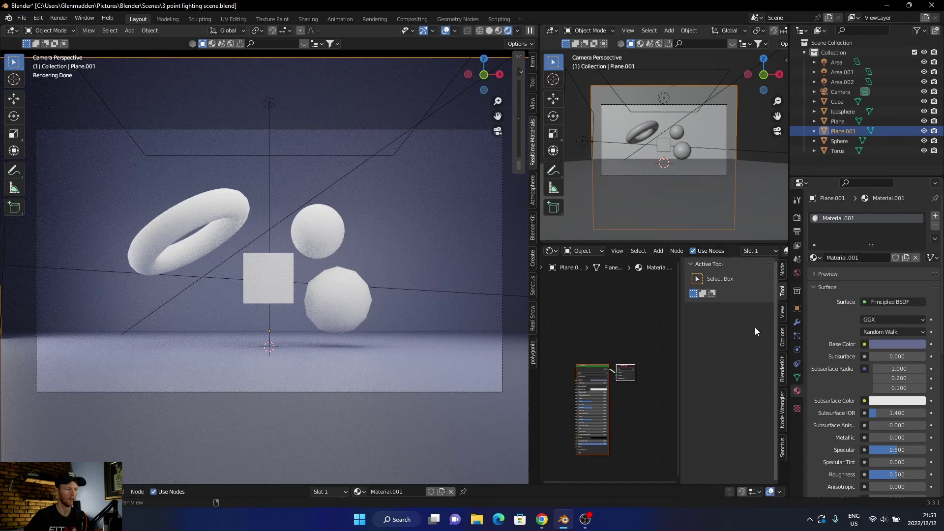
Give the torus a new material coloured FFC2B5 from the palette, then copy cream FFE3CC
{"action": "left_click", "coordinate": [541, 519]}
{"action": "left_click", "coordinate": [296, 197]}
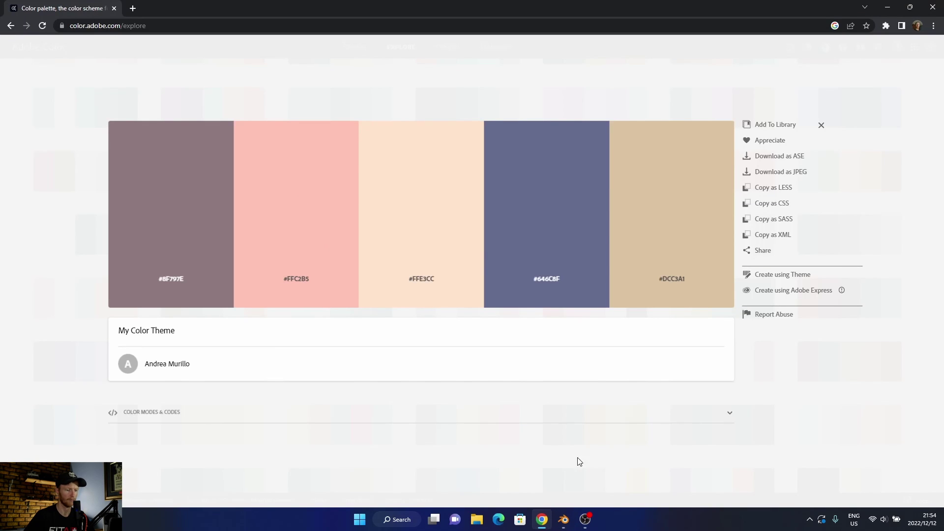
{"action": "left_click", "coordinate": [563, 520]}
{"action": "left_click", "coordinate": [172, 232]}
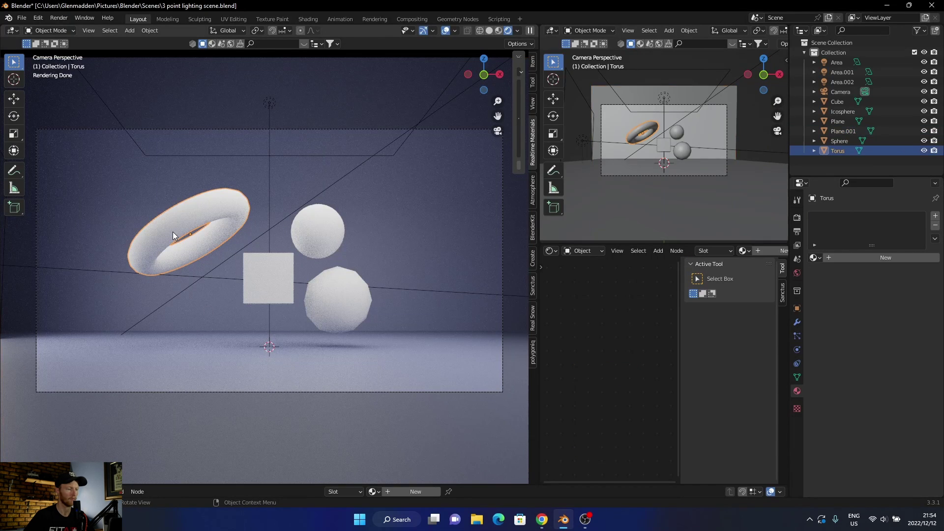
{"action": "left_click", "coordinate": [865, 257]}
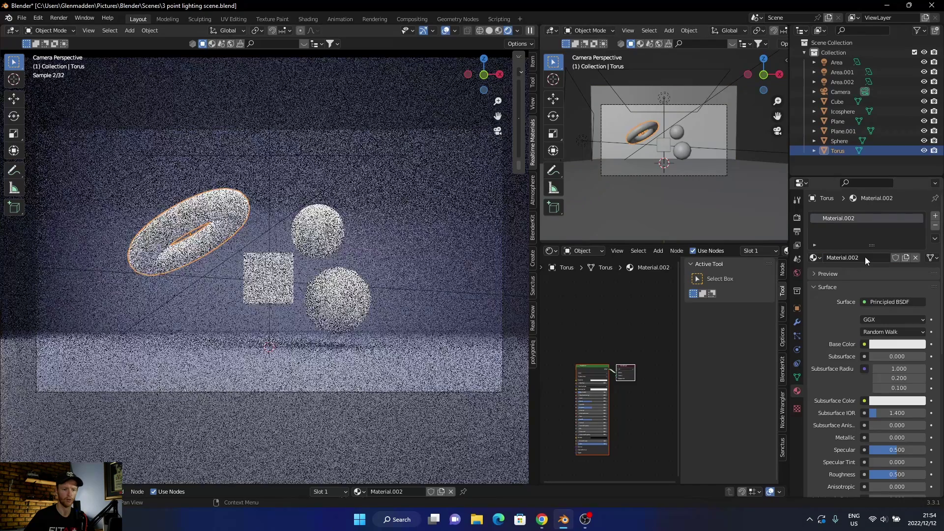
{"action": "left_click", "coordinate": [884, 346]}
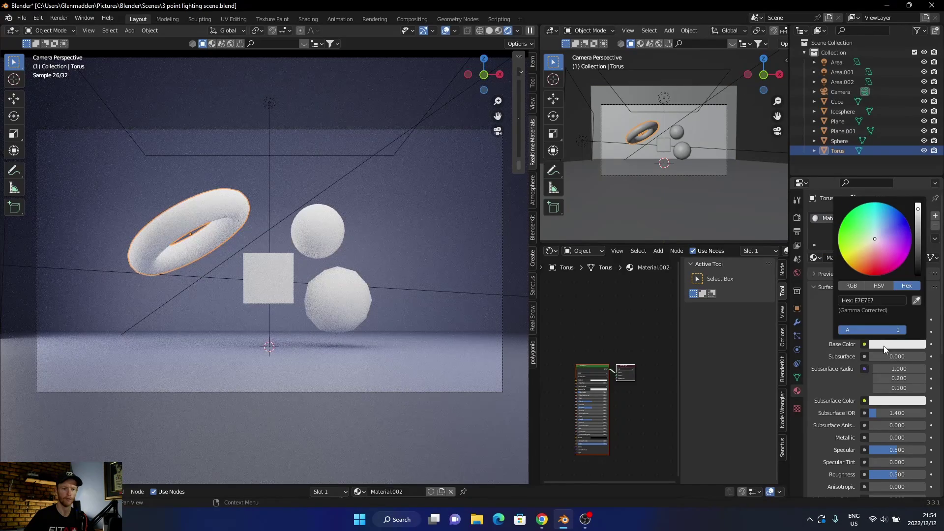
{"action": "left_click", "coordinate": [881, 300]}
{"action": "key", "text": "BackSpace"}
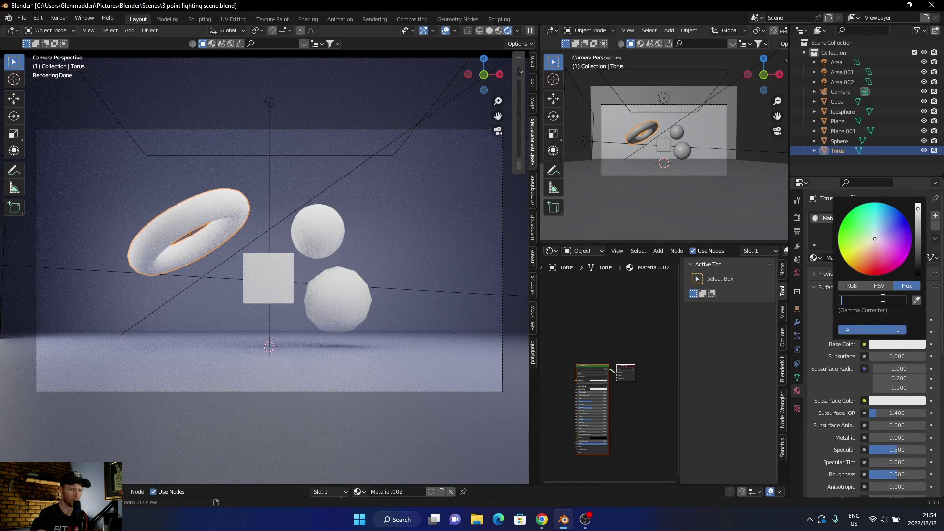
{"action": "key", "text": "ctrl+v"}
{"action": "key", "text": "Return"}
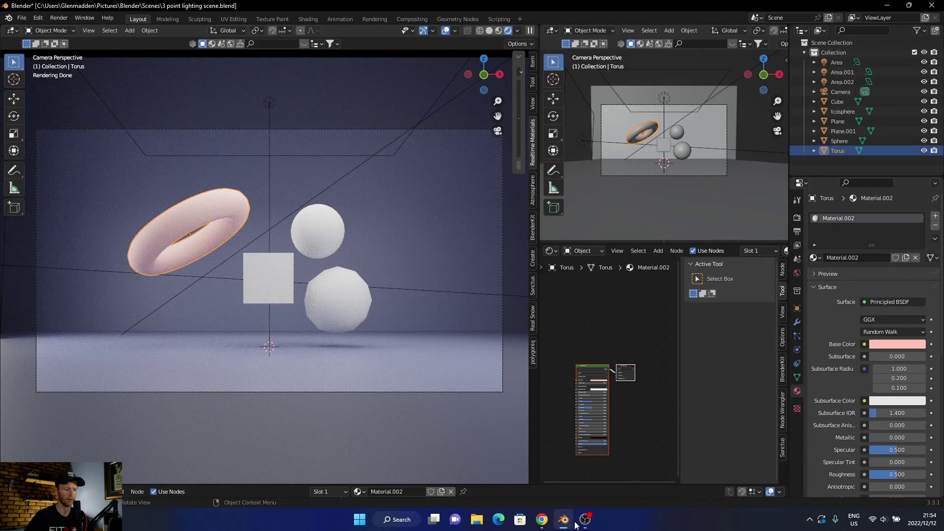
{"action": "left_click", "coordinate": [541, 519]}
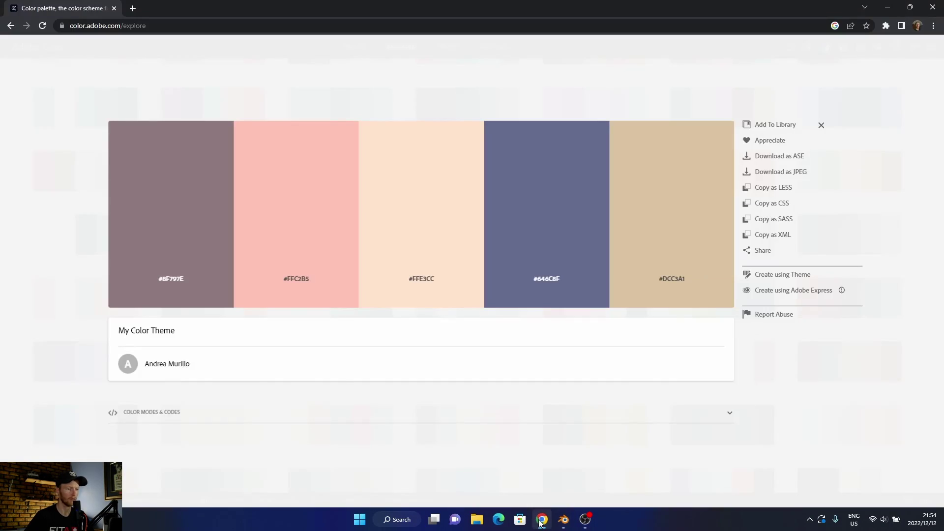
{"action": "left_click", "coordinate": [433, 209]}
Set the cube's base colour to peach FFE3CC
{"action": "left_click", "coordinate": [564, 519]}
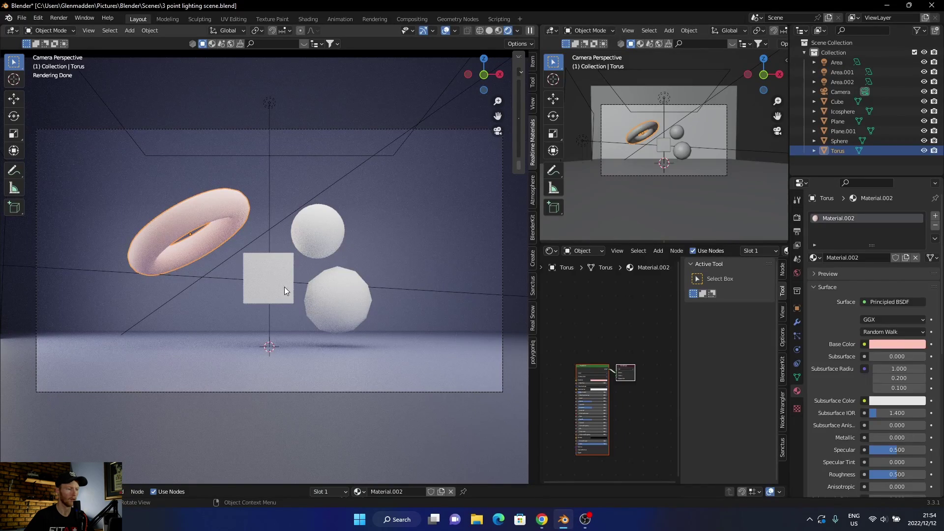
{"action": "left_click", "coordinate": [270, 277]}
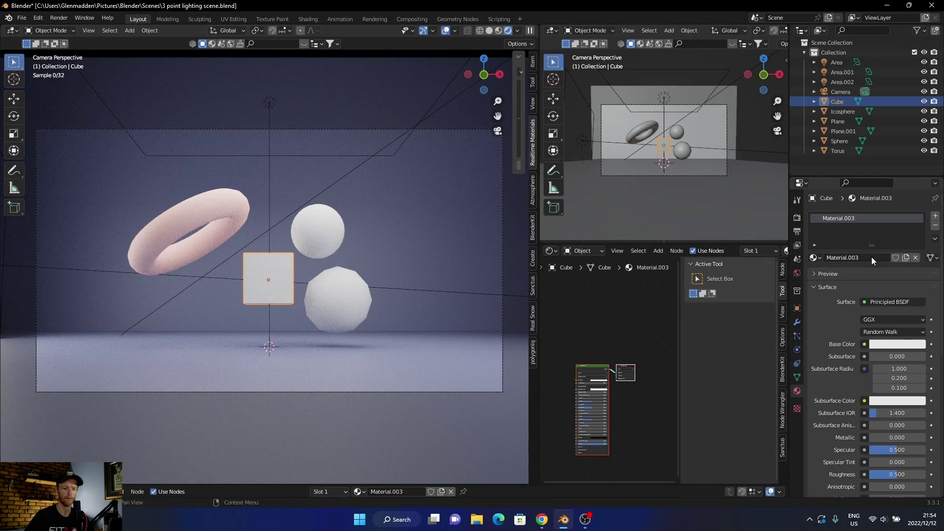
{"action": "left_click", "coordinate": [883, 342]}
{"action": "left_click", "coordinate": [880, 301]}
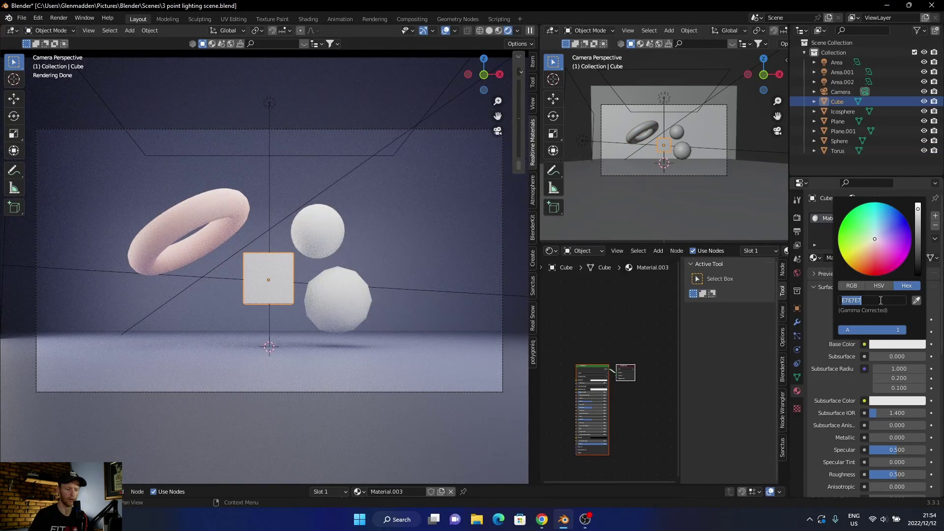
{"action": "key", "text": "BackSpace"}
{"action": "key", "text": "ctrl+v"}
{"action": "key", "text": "Return"}
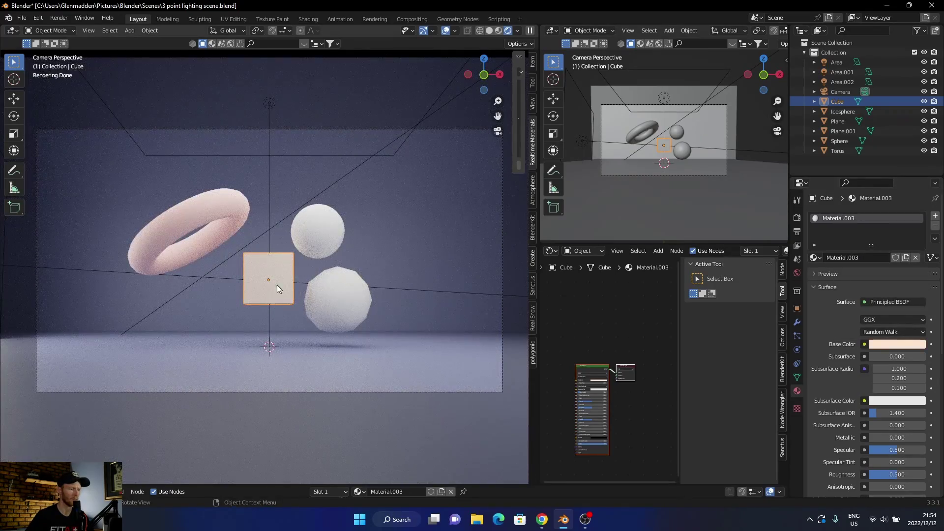
Give the sphere a new material with beige base colour DCC3A1 from the palette's fifth swatch
{"action": "mouse_move", "coordinate": [277, 285]}
{"action": "middle_mouse_down"}
{"action": "mouse_move", "coordinate": [262, 303]}
{"action": "mouse_move", "coordinate": [277, 293]}
{"action": "middle_mouse_up"}
{"action": "left_click", "coordinate": [498, 131]}
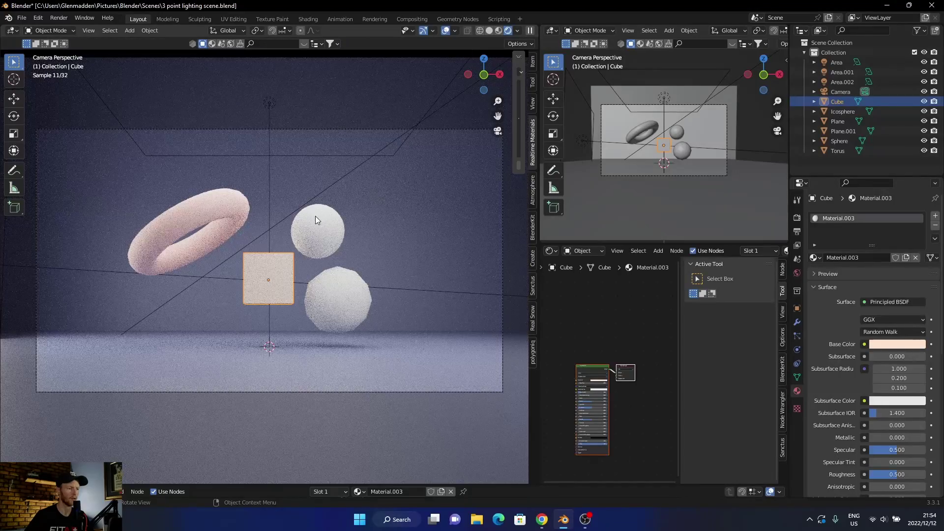
{"action": "left_click", "coordinate": [311, 232]}
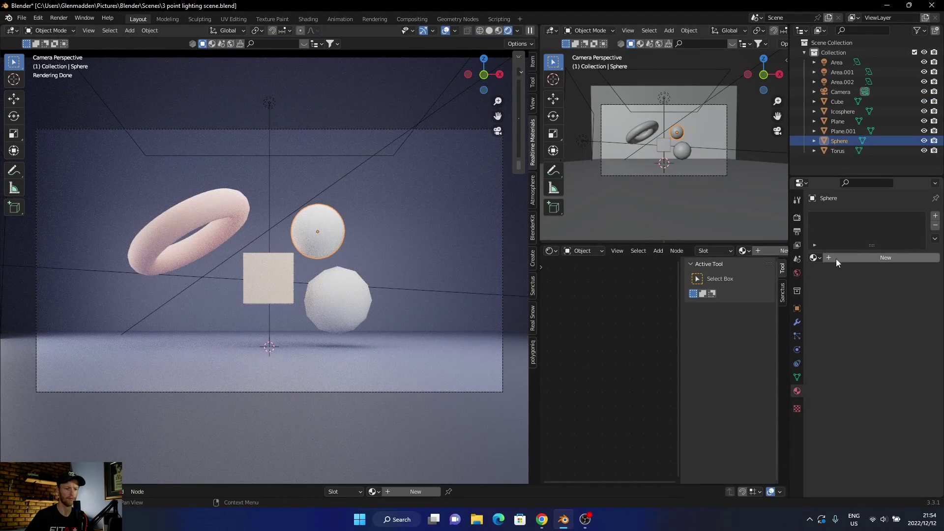
{"action": "left_click", "coordinate": [857, 258]}
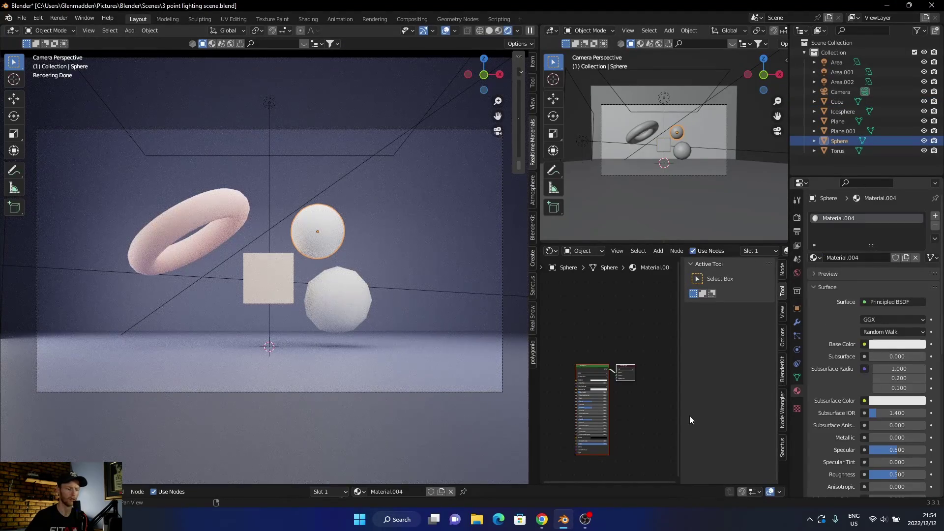
{"action": "left_click", "coordinate": [541, 520]}
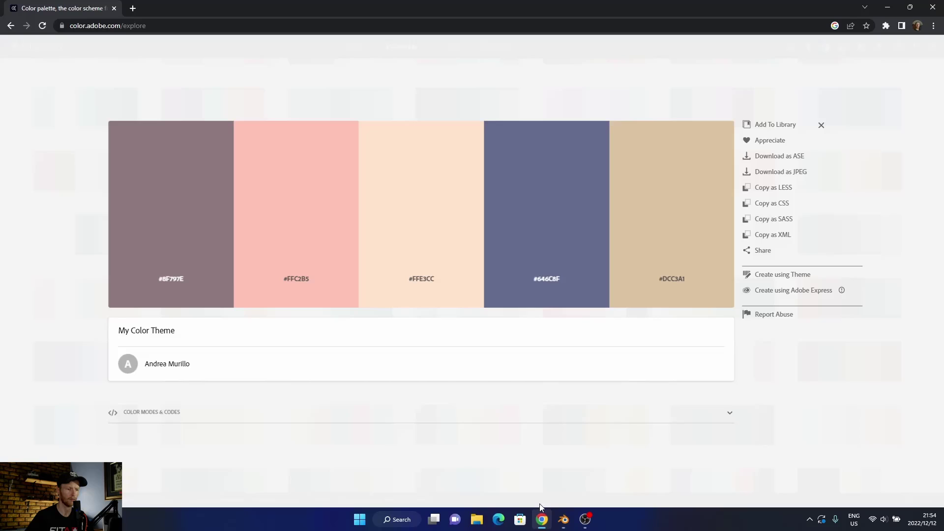
{"action": "left_click", "coordinate": [651, 225]}
{"action": "left_click", "coordinate": [564, 520]}
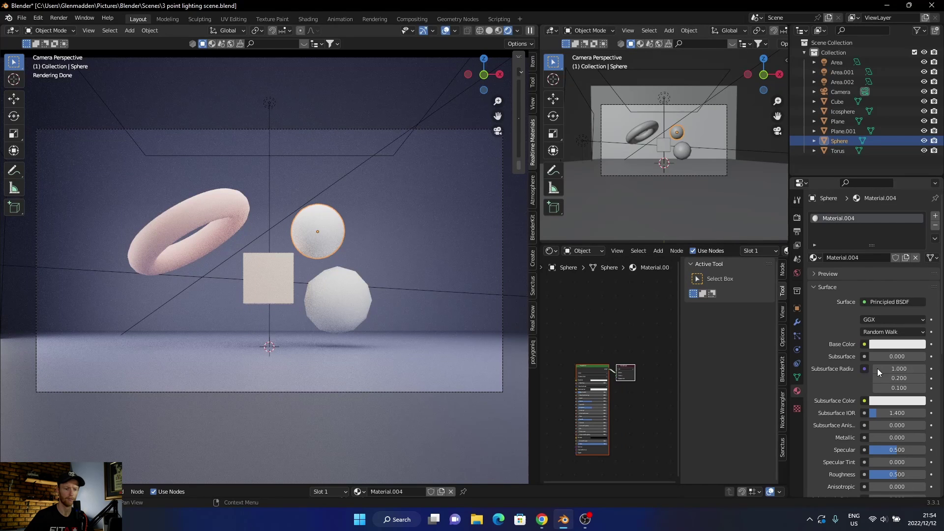
{"action": "left_click", "coordinate": [883, 345]}
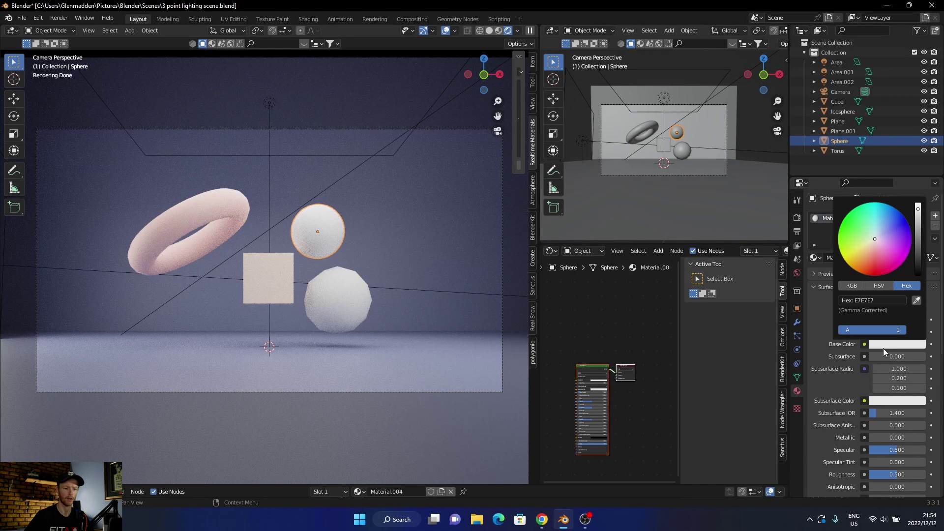
{"action": "left_click", "coordinate": [882, 299]}
{"action": "key", "text": "BackSpace"}
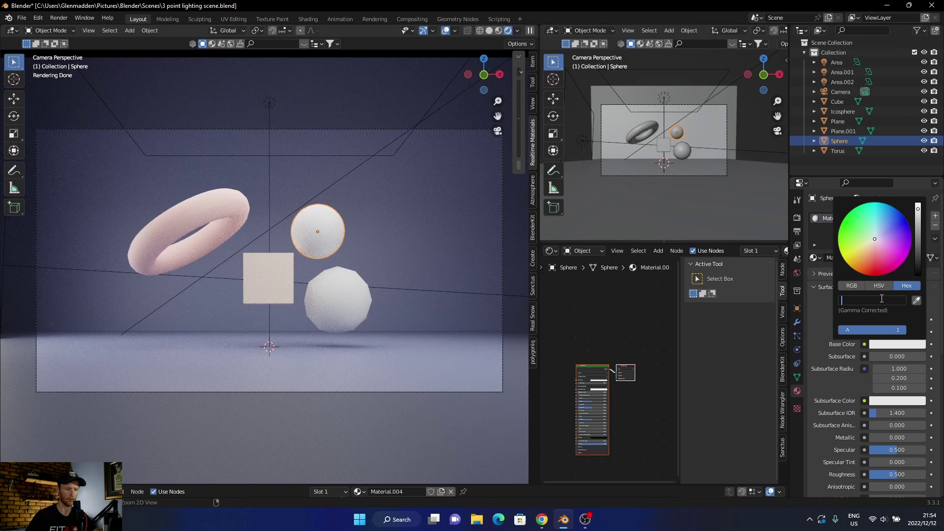
{"action": "key", "text": "ctrl+v"}
{"action": "key", "text": "Return"}
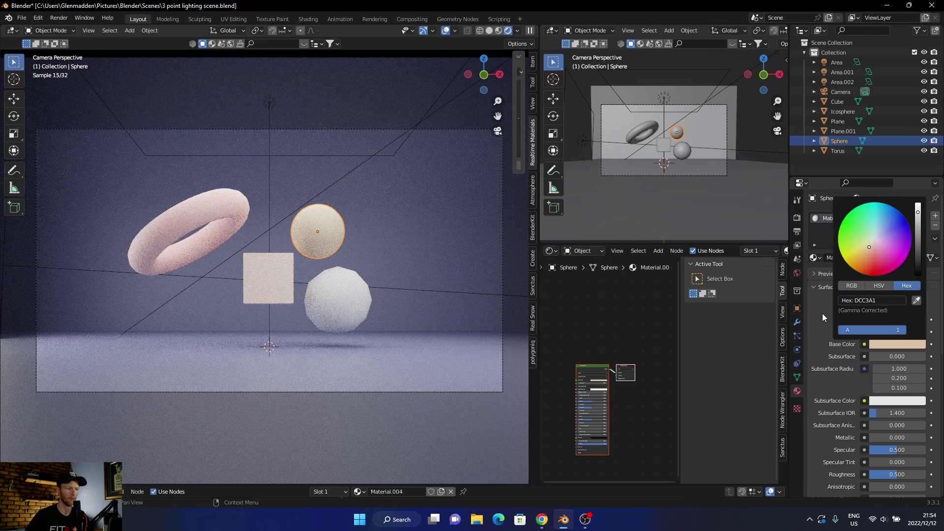
{"action": "left_click", "coordinate": [284, 276]}
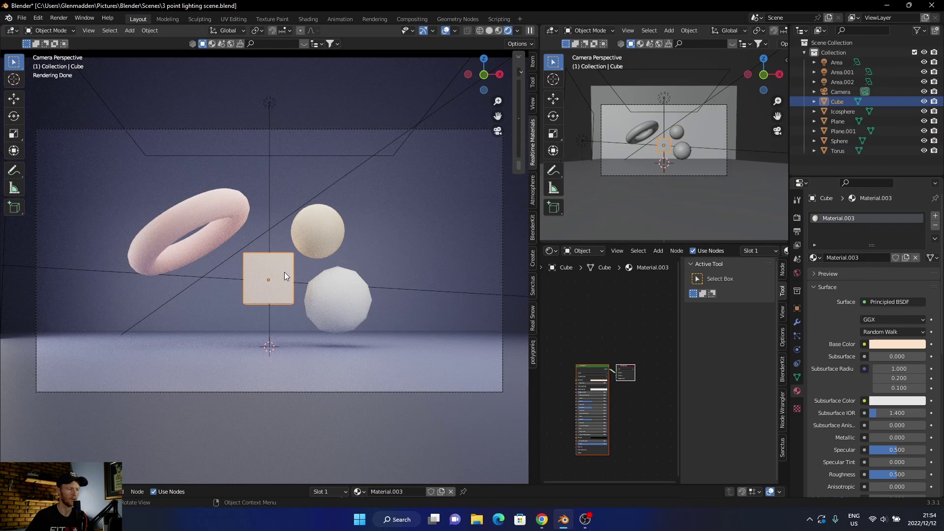
Recolour the cube dusty pink by pasting the first swatch's 8F797E into its base colour
{"action": "left_click", "coordinate": [540, 523]}
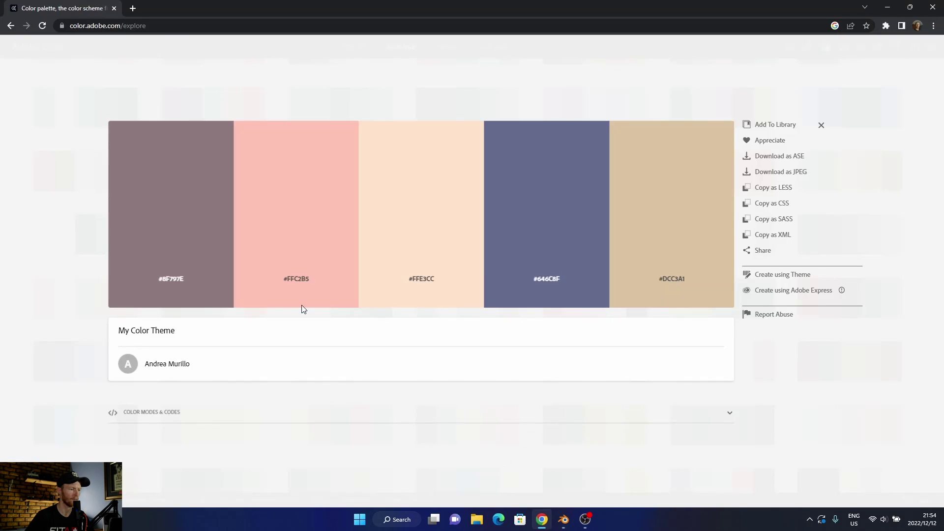
{"action": "left_click", "coordinate": [153, 239]}
{"action": "left_click", "coordinate": [563, 520]}
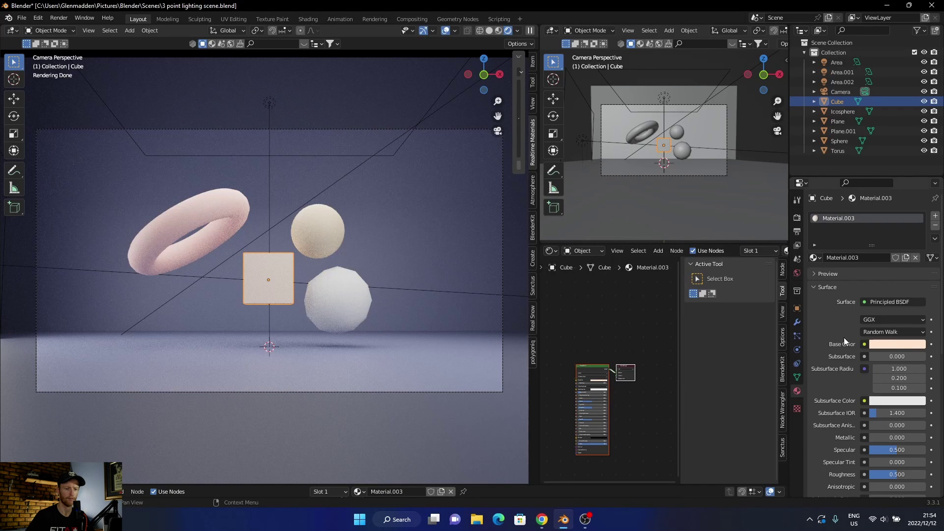
{"action": "left_click", "coordinate": [893, 345]}
{"action": "left_click", "coordinate": [888, 298]}
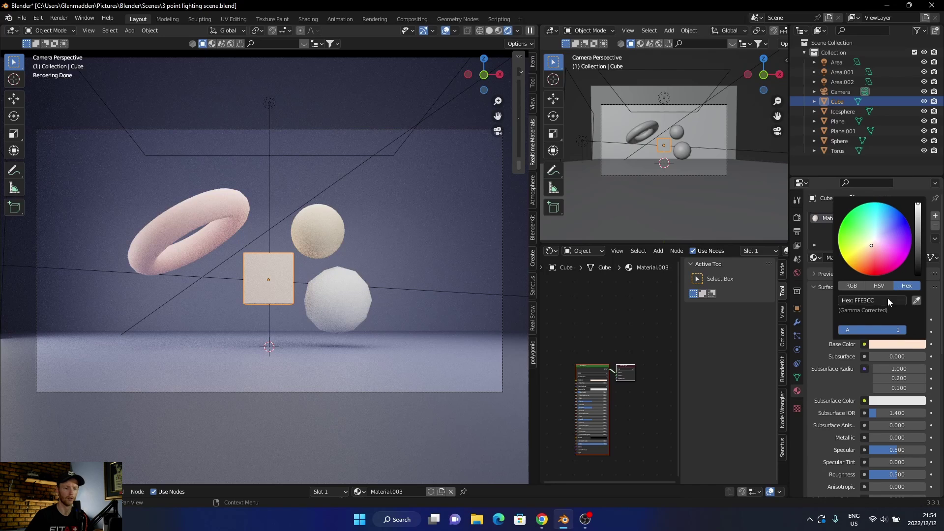
{"action": "key", "text": "BackSpace"}
{"action": "key", "text": "ctrl+v"}
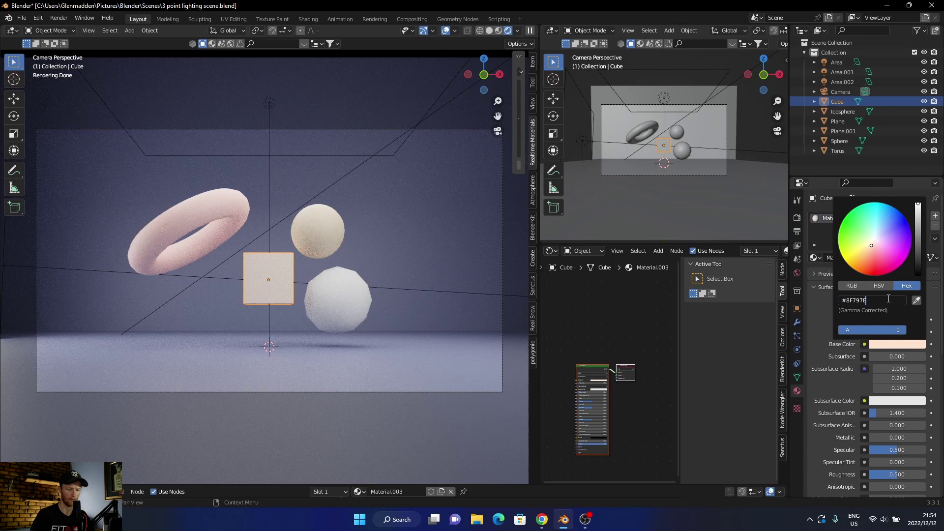
{"action": "key", "text": "Return"}
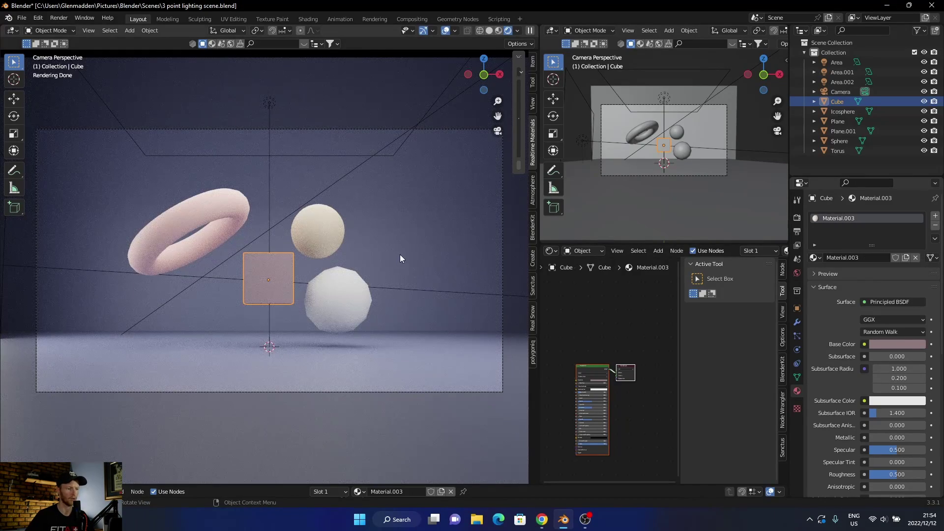
Give the icosphere a new material with the fourth swatch's blue 646C8F as base colour
{"action": "left_click", "coordinate": [347, 294]}
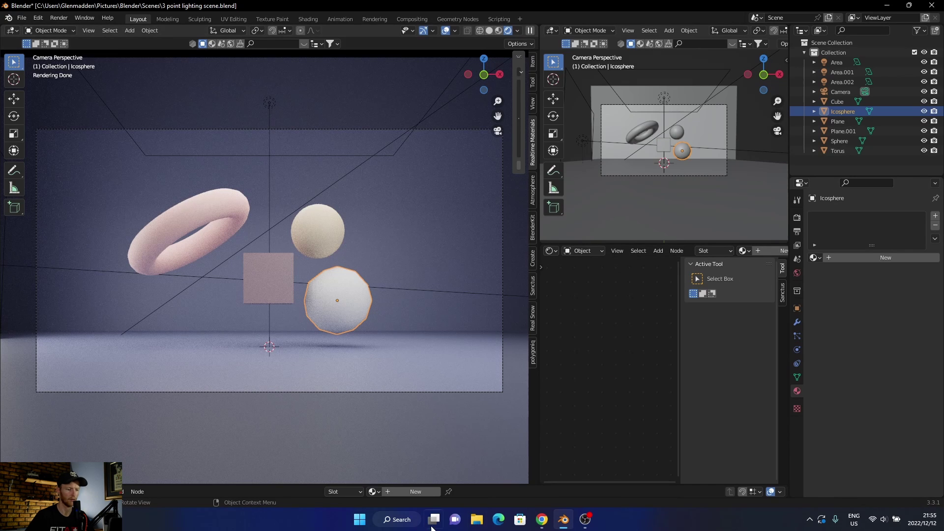
{"action": "left_click", "coordinate": [542, 519]}
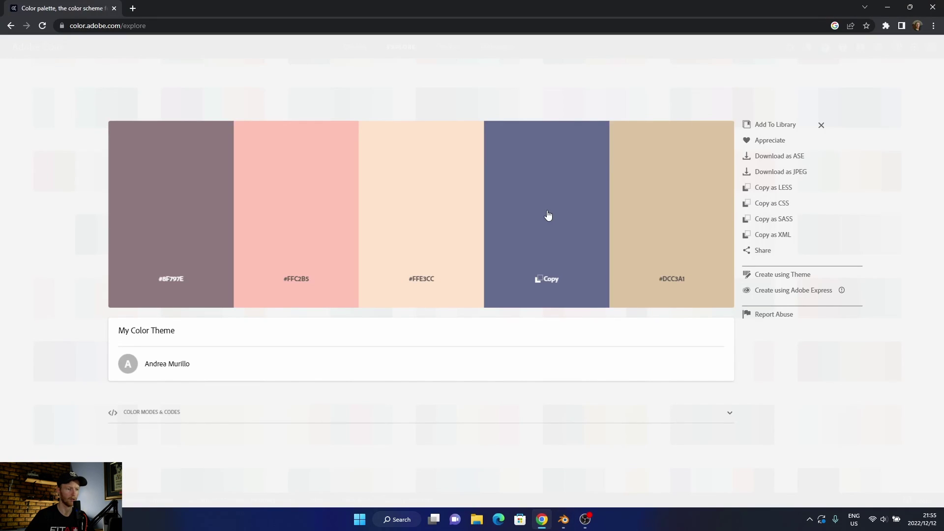
{"action": "left_click", "coordinate": [548, 279]}
{"action": "left_click", "coordinate": [564, 519]}
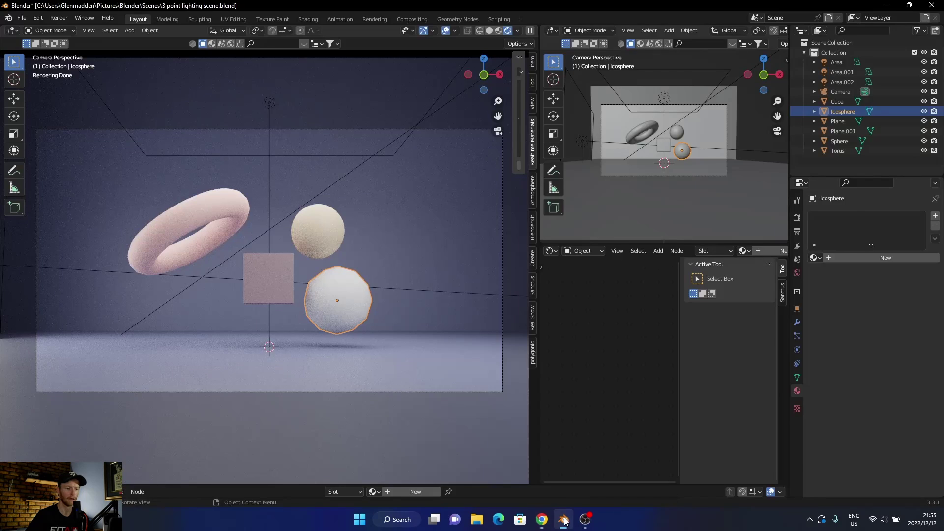
{"action": "left_click", "coordinate": [848, 256]}
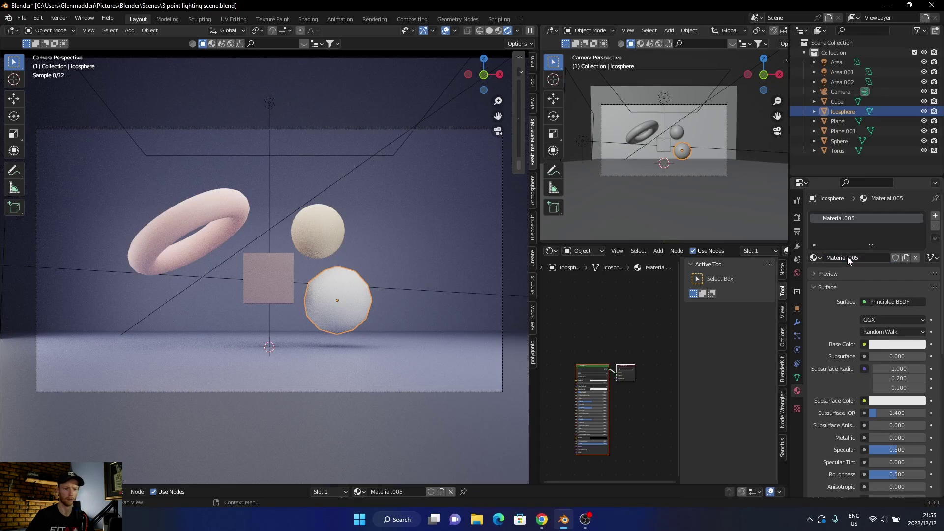
{"action": "left_click", "coordinate": [878, 344]}
{"action": "left_click", "coordinate": [882, 300]}
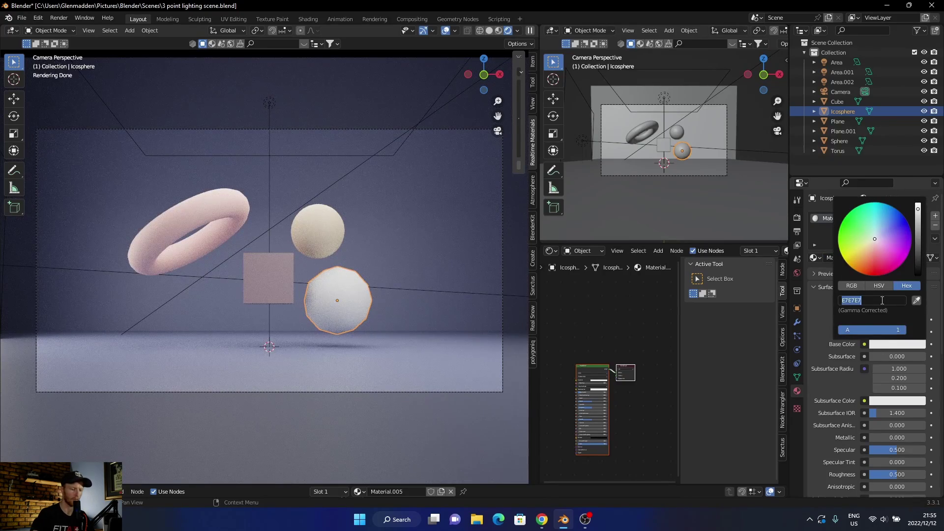
{"action": "key", "text": "BackSpace"}
{"action": "key", "text": "ctrl+v"}
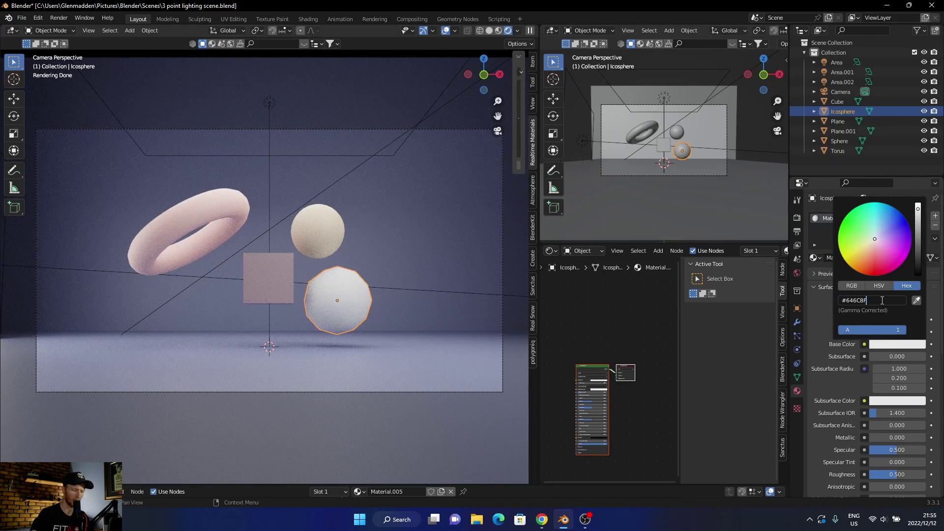
{"action": "key", "text": "Return"}
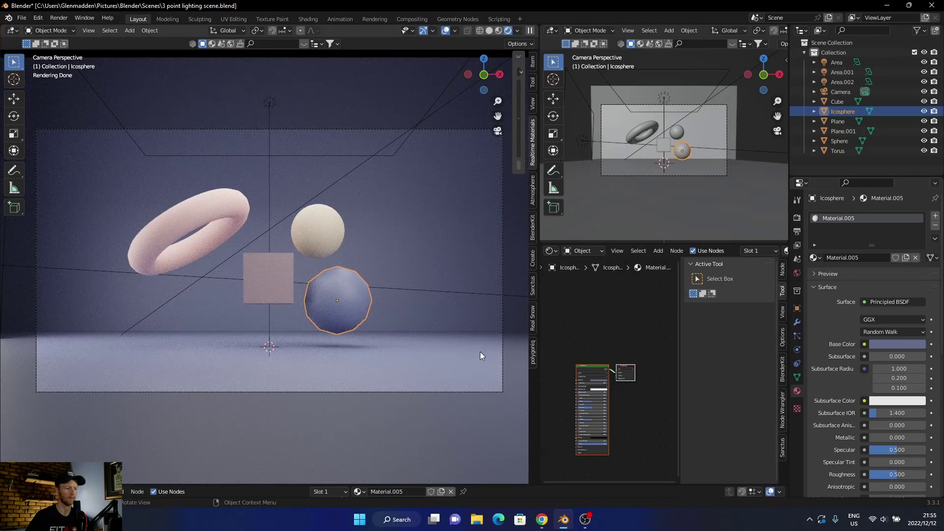
{"action": "left_click", "coordinate": [468, 368]}
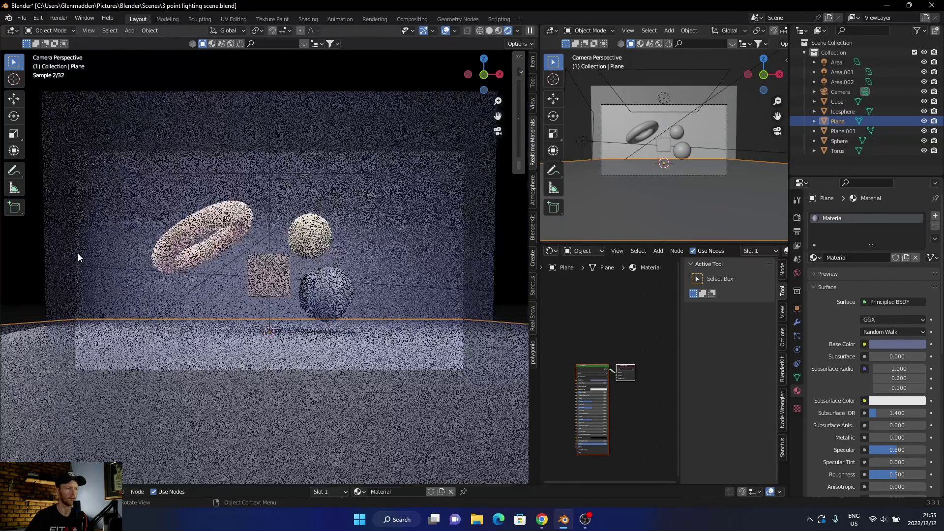
Hide overlays, orbit the rendered view, and change the floor's base colour to green 9CBB60
{"action": "left_click", "coordinate": [446, 30]}
{"action": "scroll", "coordinate": [310, 257], "scroll_direction": "up", "scroll_amount": 2}
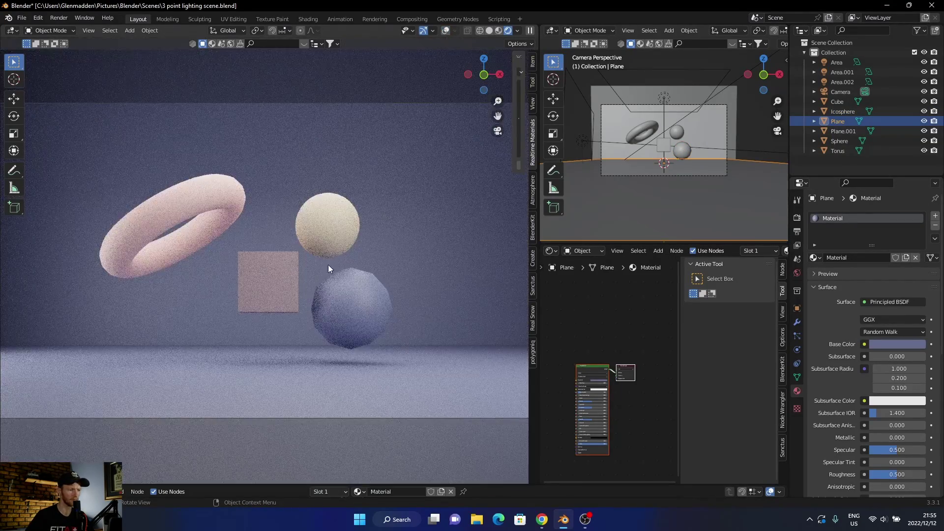
{"action": "middle_click_drag", "start_coordinate": [328, 265], "coordinate": [363, 285]}
{"action": "key", "text": "KP_0"}
{"action": "key", "text": "KP_0"}
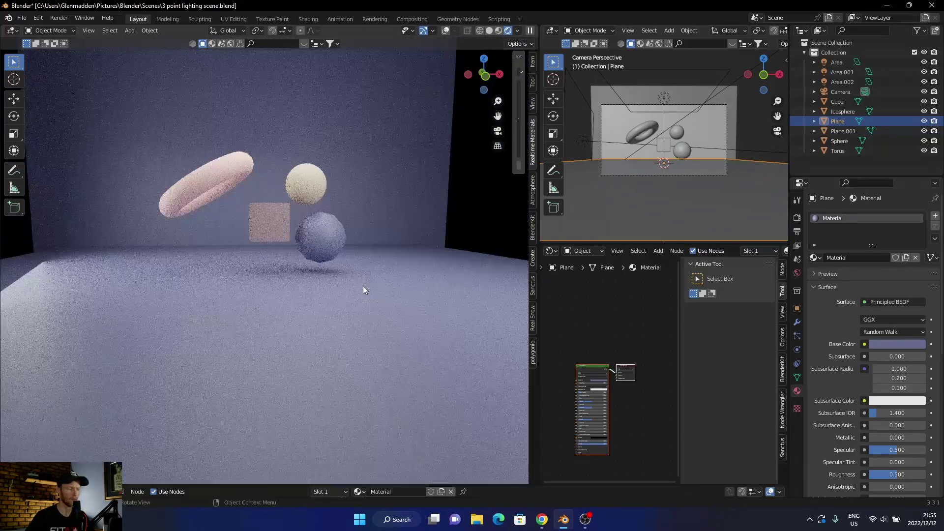
{"action": "middle_click_drag", "start_coordinate": [438, 146], "coordinate": [326, 339]}
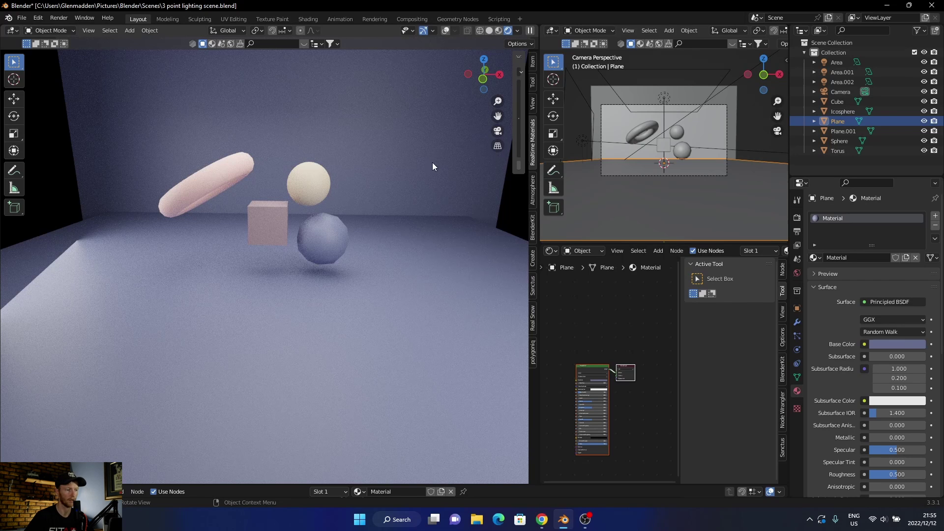
{"action": "left_click", "coordinate": [883, 344]}
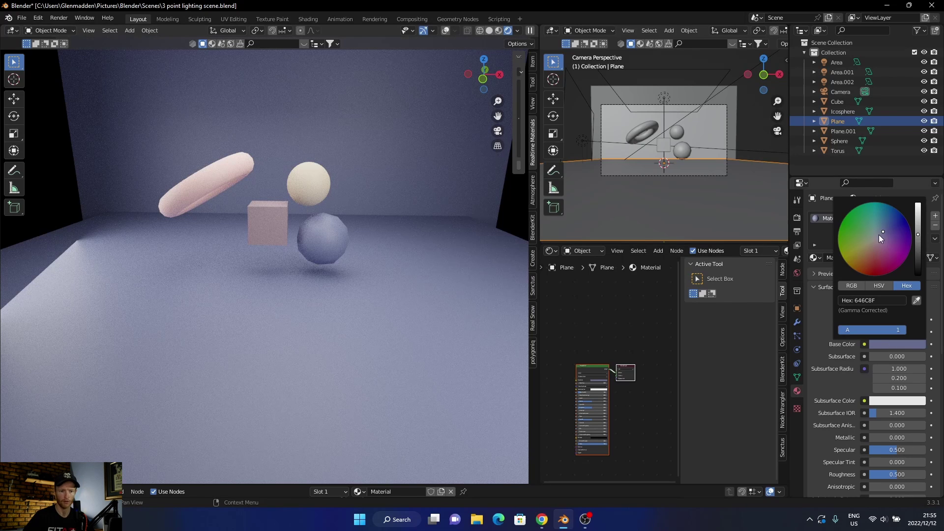
{"action": "left_click_drag", "start_coordinate": [917, 235], "coordinate": [856, 242]}
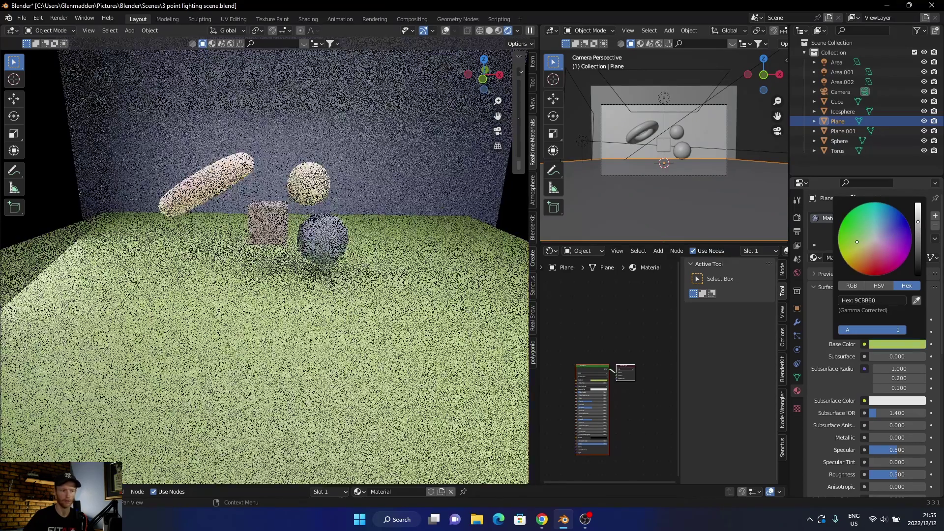